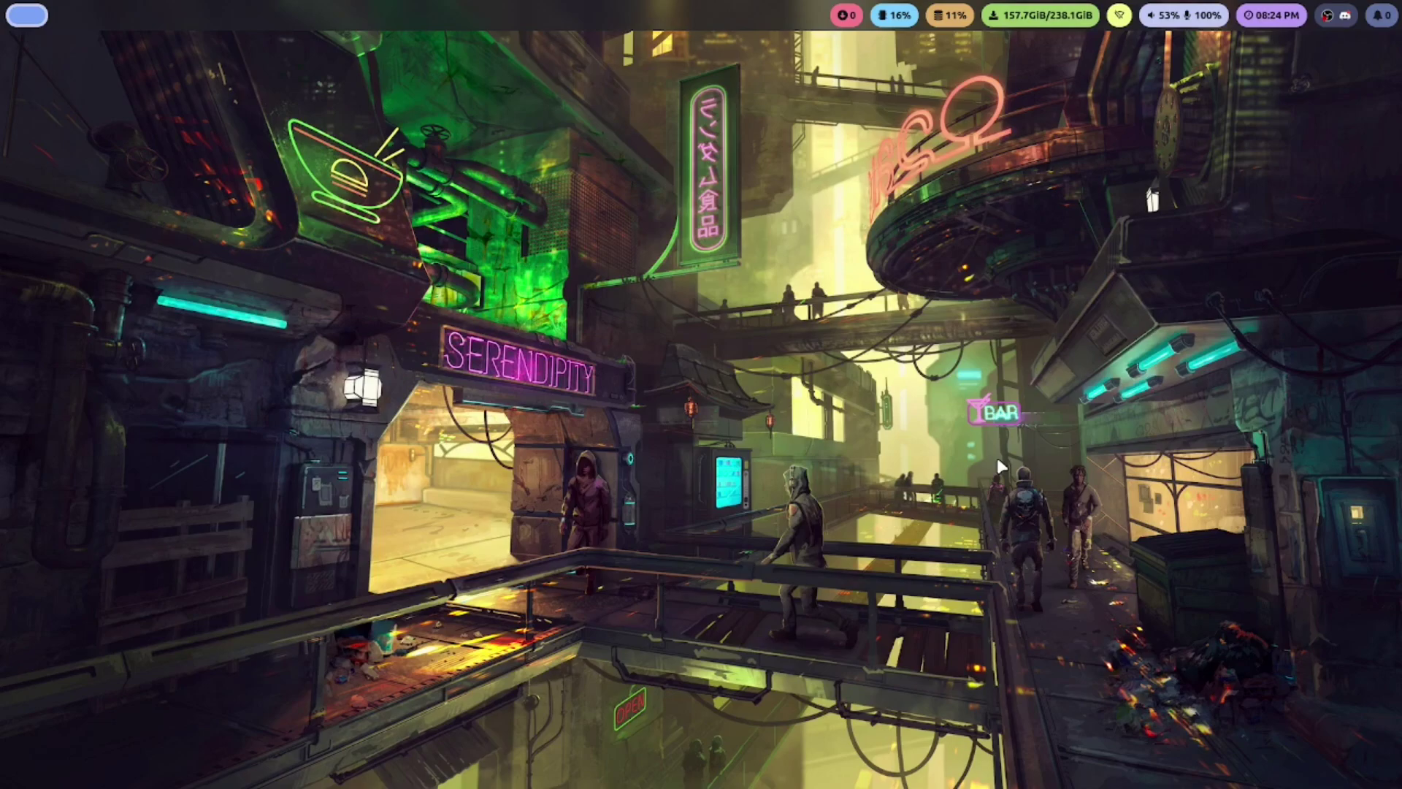
Launch Virtual Machine Manager from the app launcher to list the paused Mint VM
{"action": "key", "text": "super"}
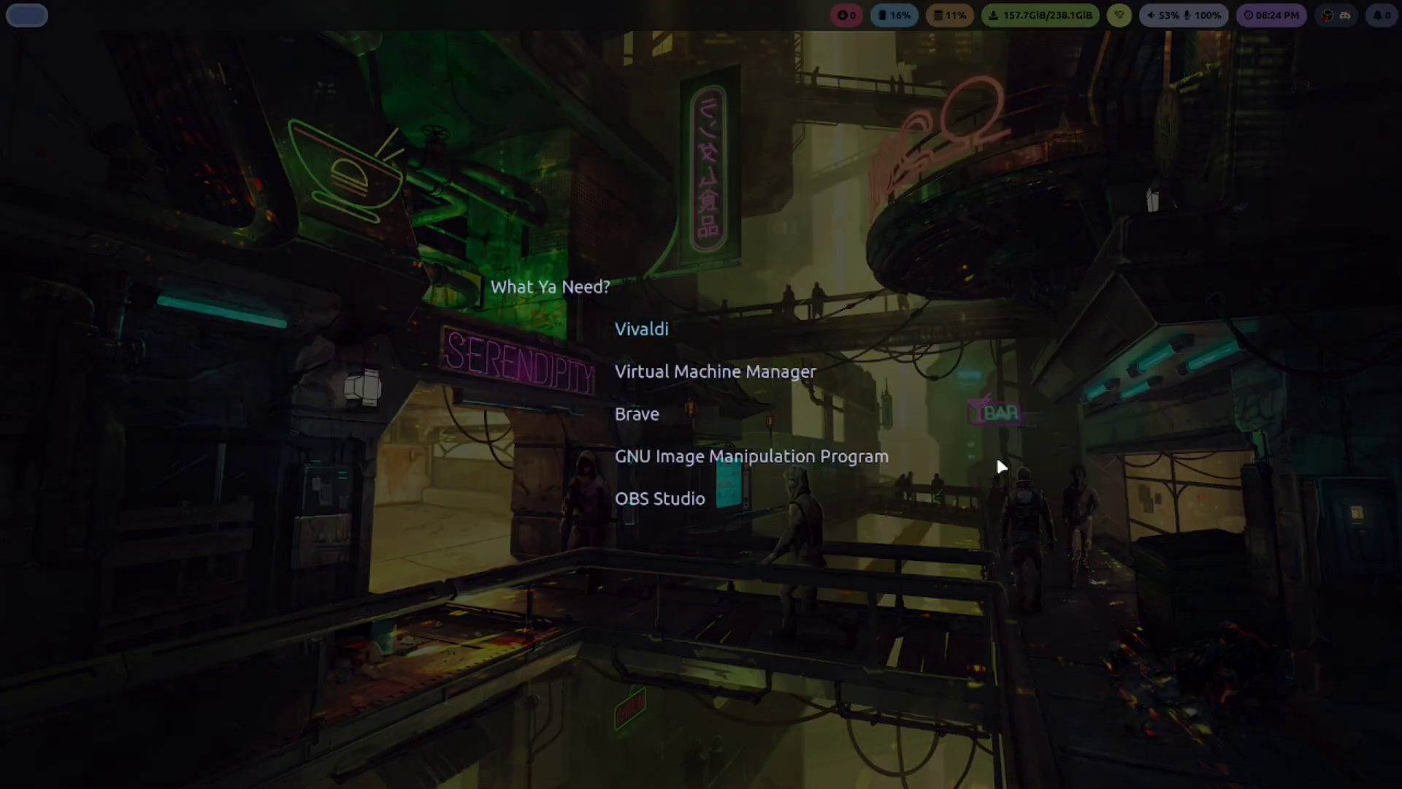
{"action": "left_click", "coordinate": [728, 372]}
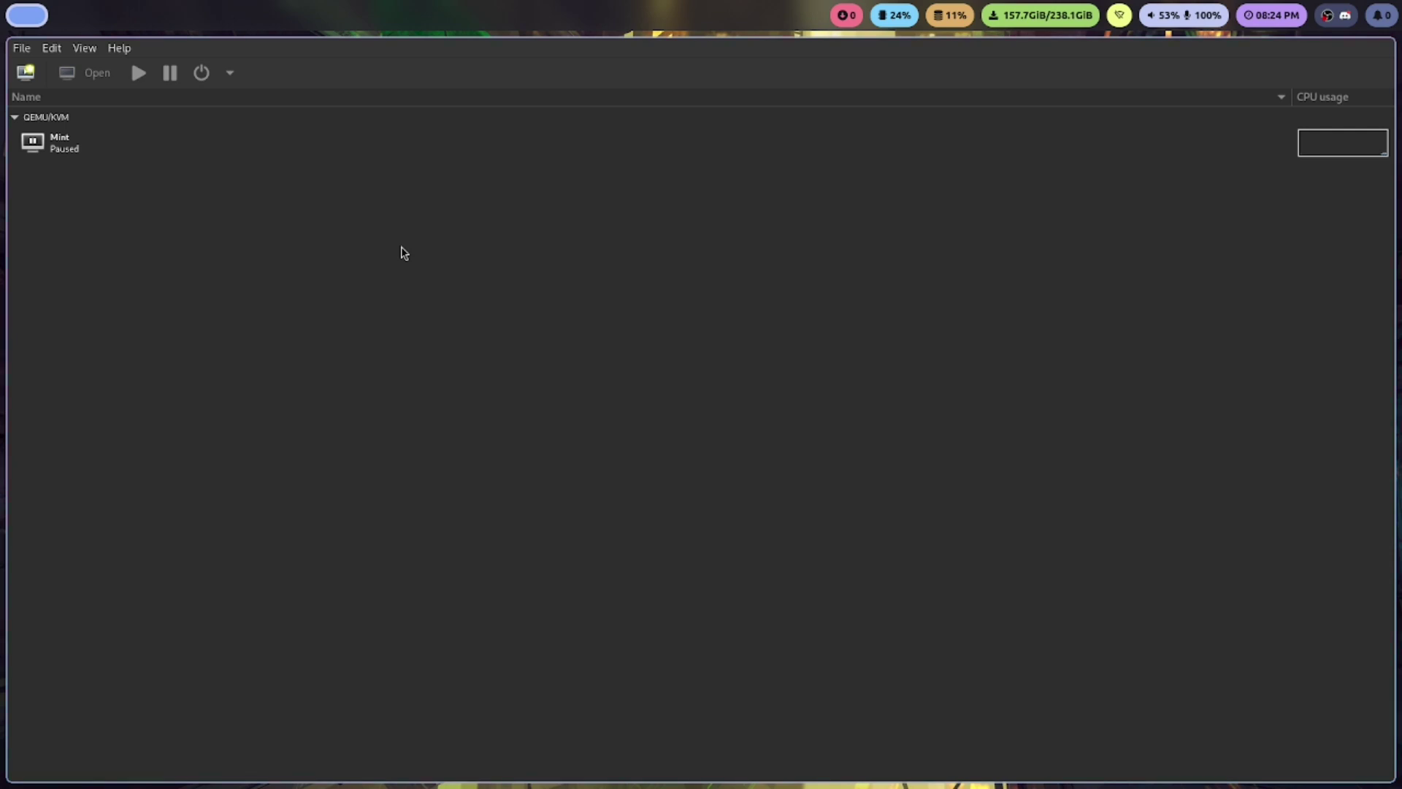
Open the Mint virtual machine's console and close the manager window
{"action": "left_click", "coordinate": [76, 150]}
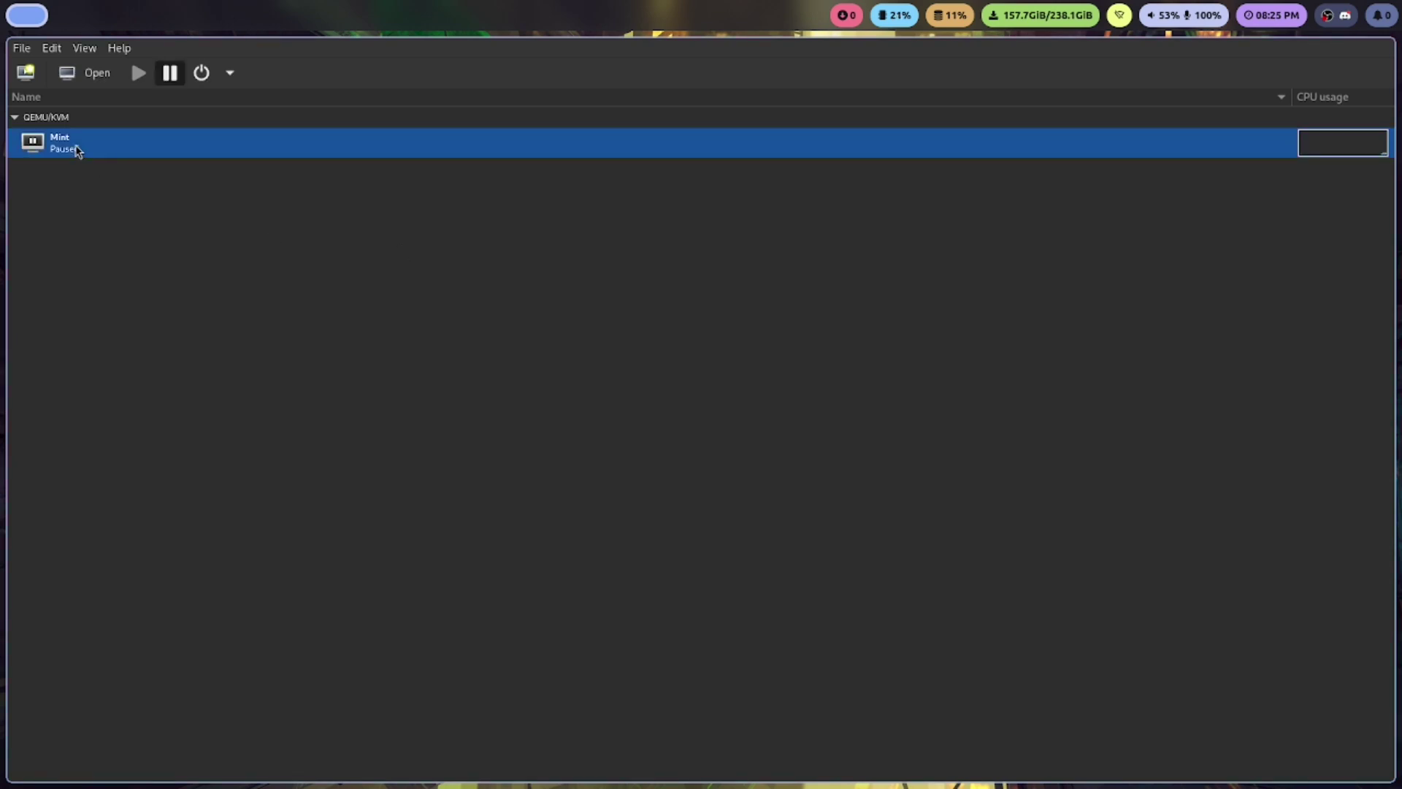
{"action": "double_click", "coordinate": [76, 151]}
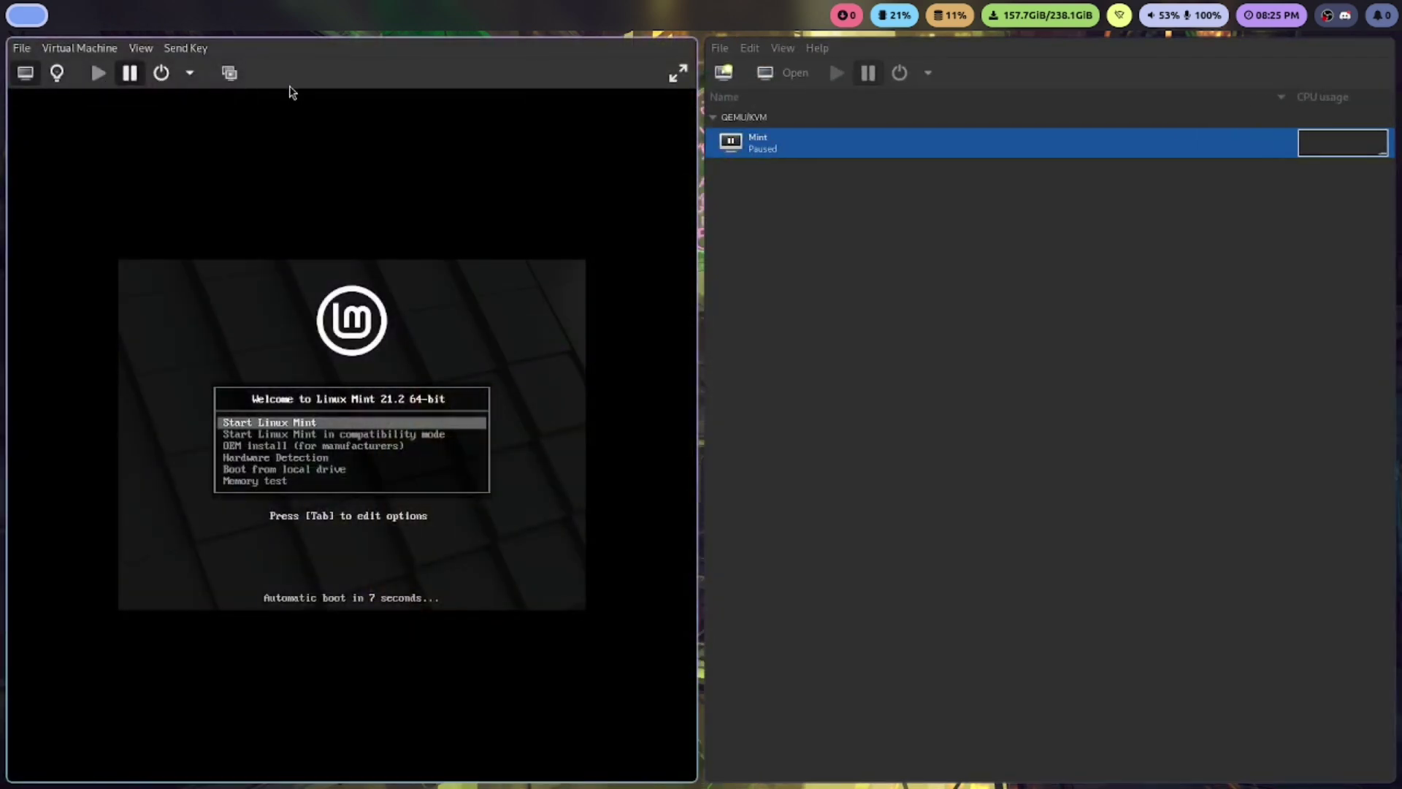
{"action": "left_click", "coordinate": [720, 48]}
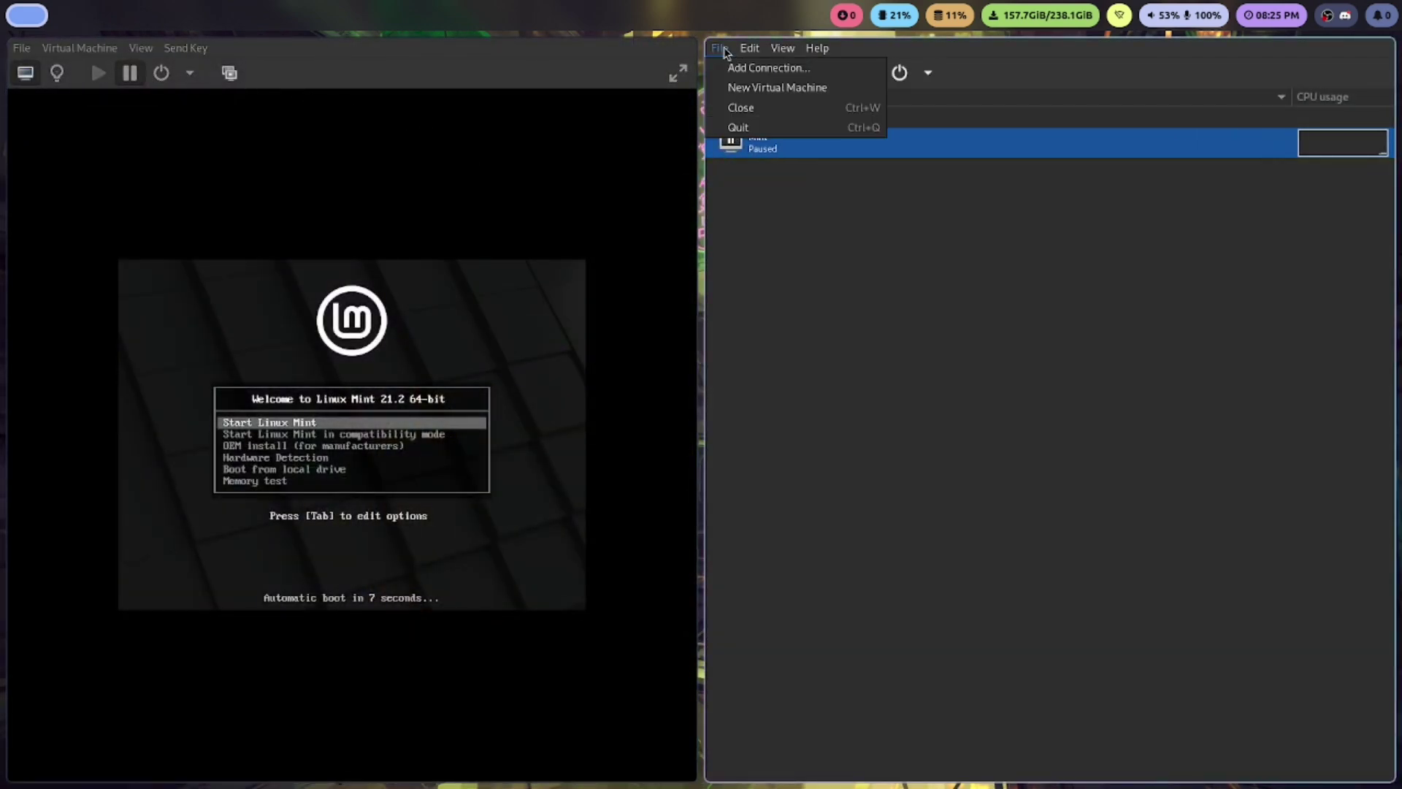
{"action": "left_click", "coordinate": [764, 109]}
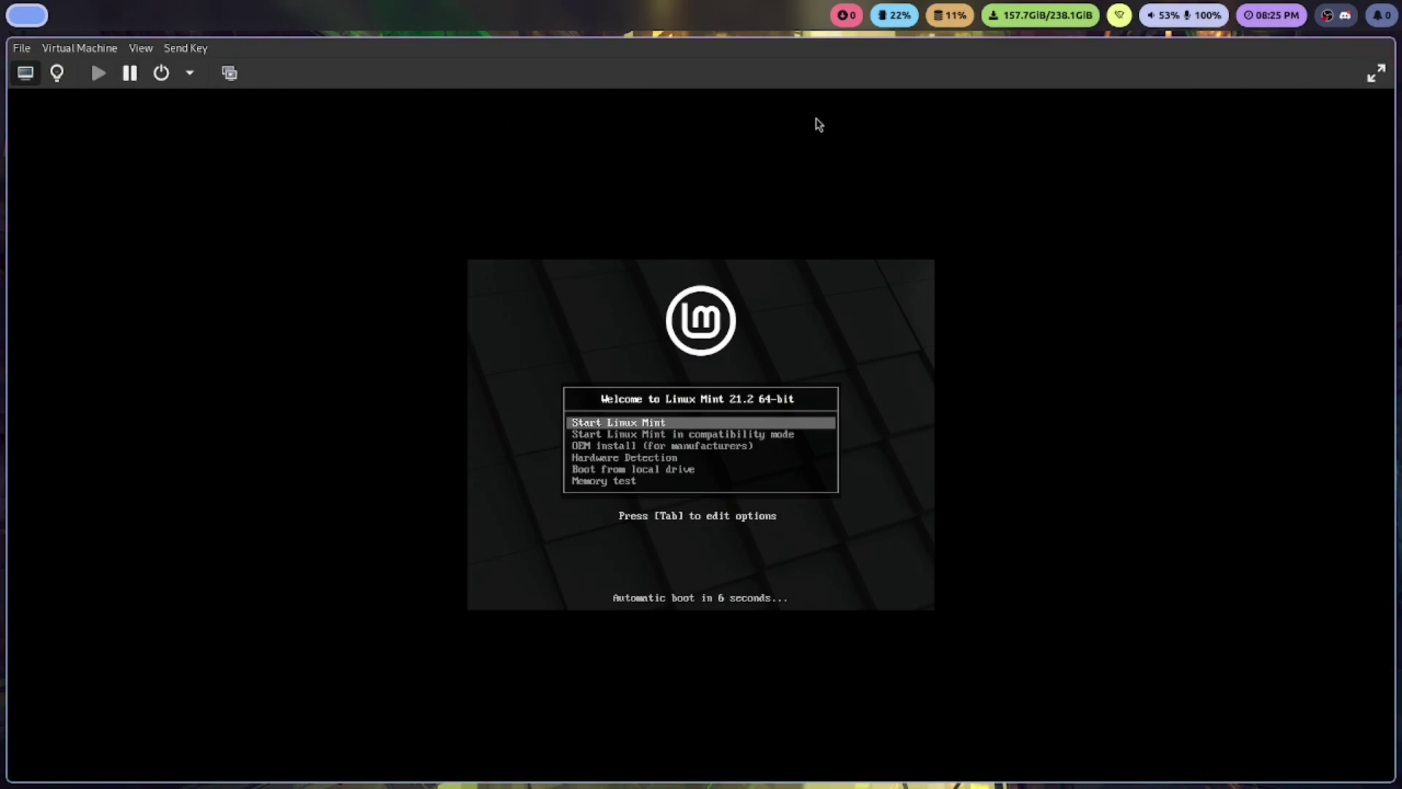
Pause and resume the Mint VM, then show its display full screen
{"action": "left_click", "coordinate": [130, 73]}
{"action": "left_click", "coordinate": [130, 73]}
{"action": "left_click", "coordinate": [1376, 73]}
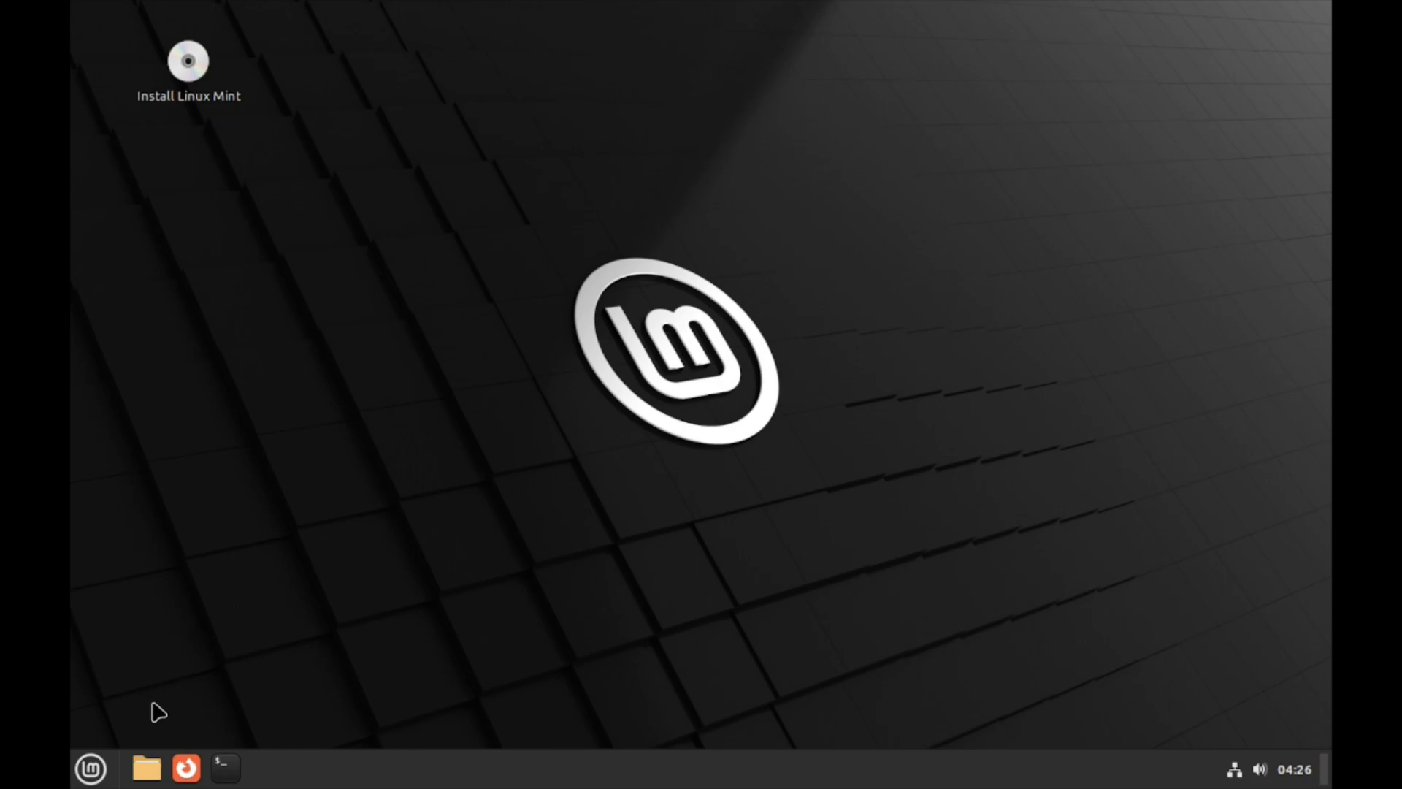
Find Display settings by searching 'displ' in the application menu and open them
{"action": "left_click", "coordinate": [103, 778]}
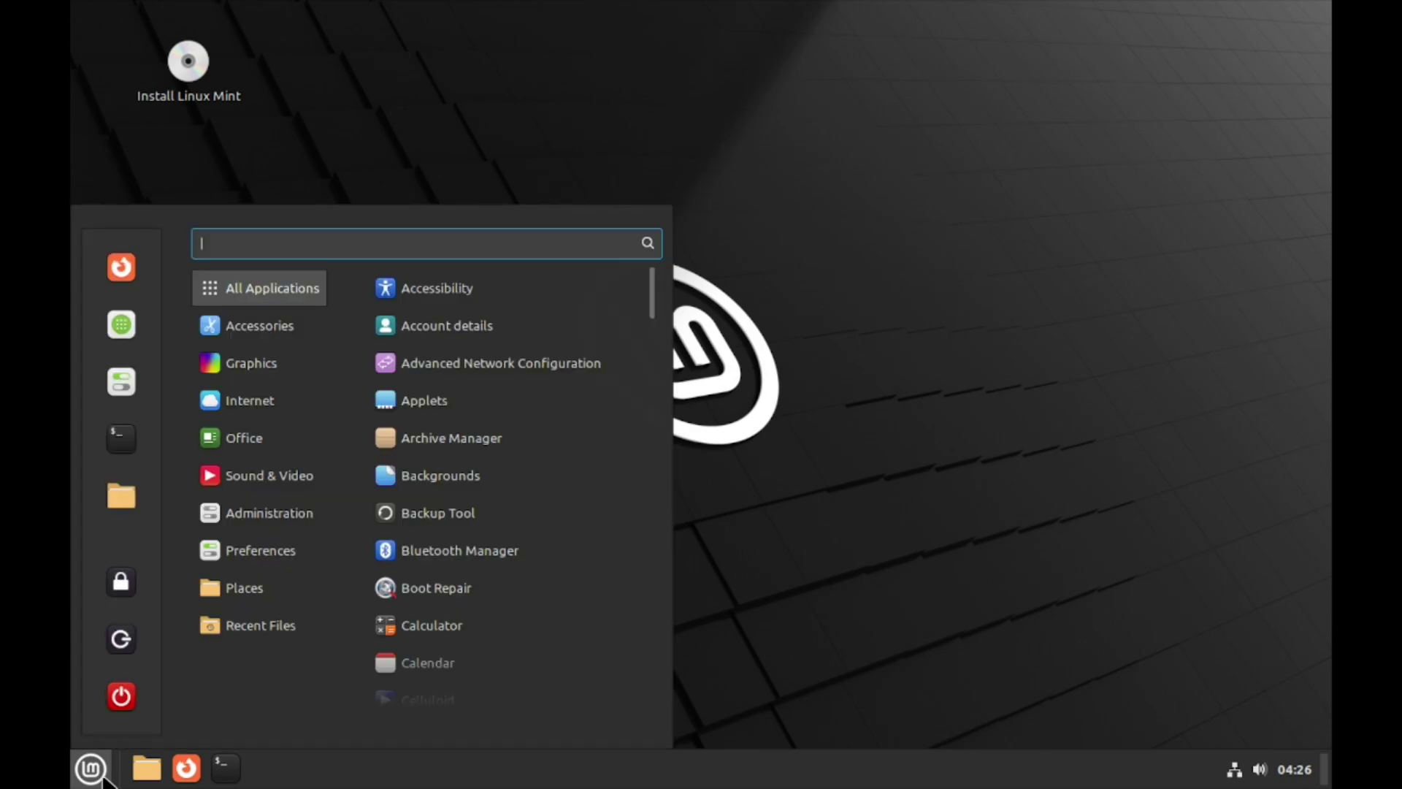
{"action": "mouse_move", "coordinate": [266, 550]}
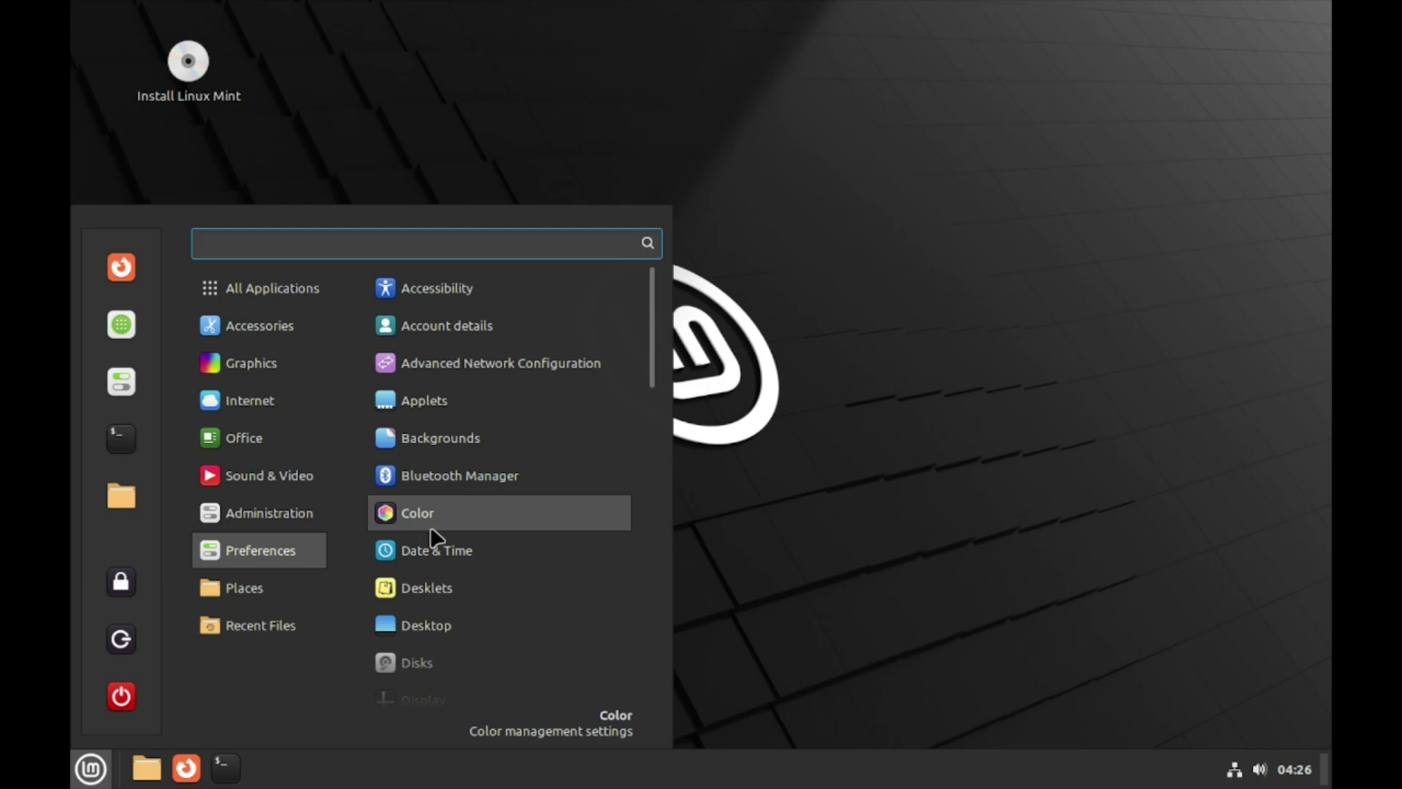
{"action": "scroll", "coordinate": [431, 529], "scroll_direction": "down", "scroll_amount": 8}
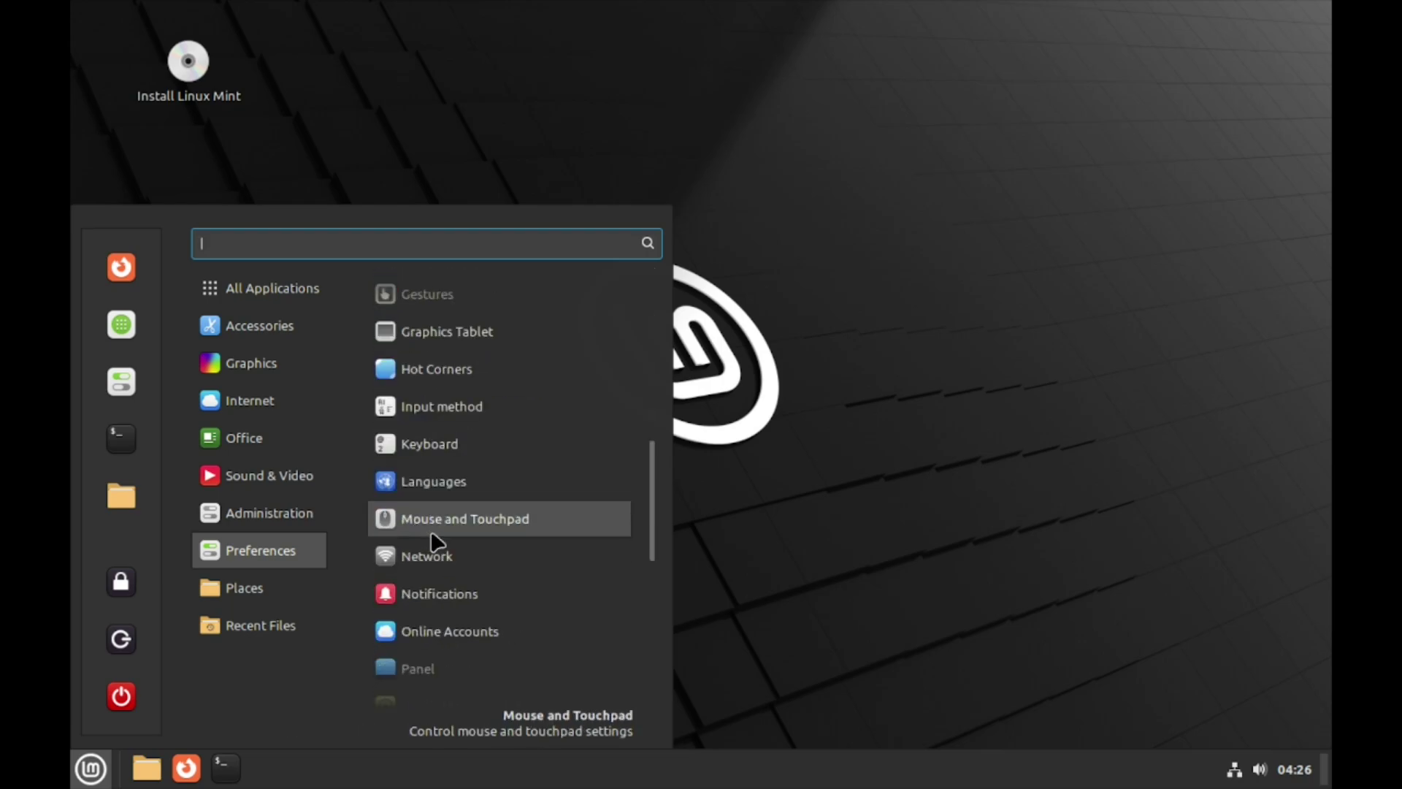
{"action": "scroll", "coordinate": [431, 530], "scroll_direction": "up", "scroll_amount": 2}
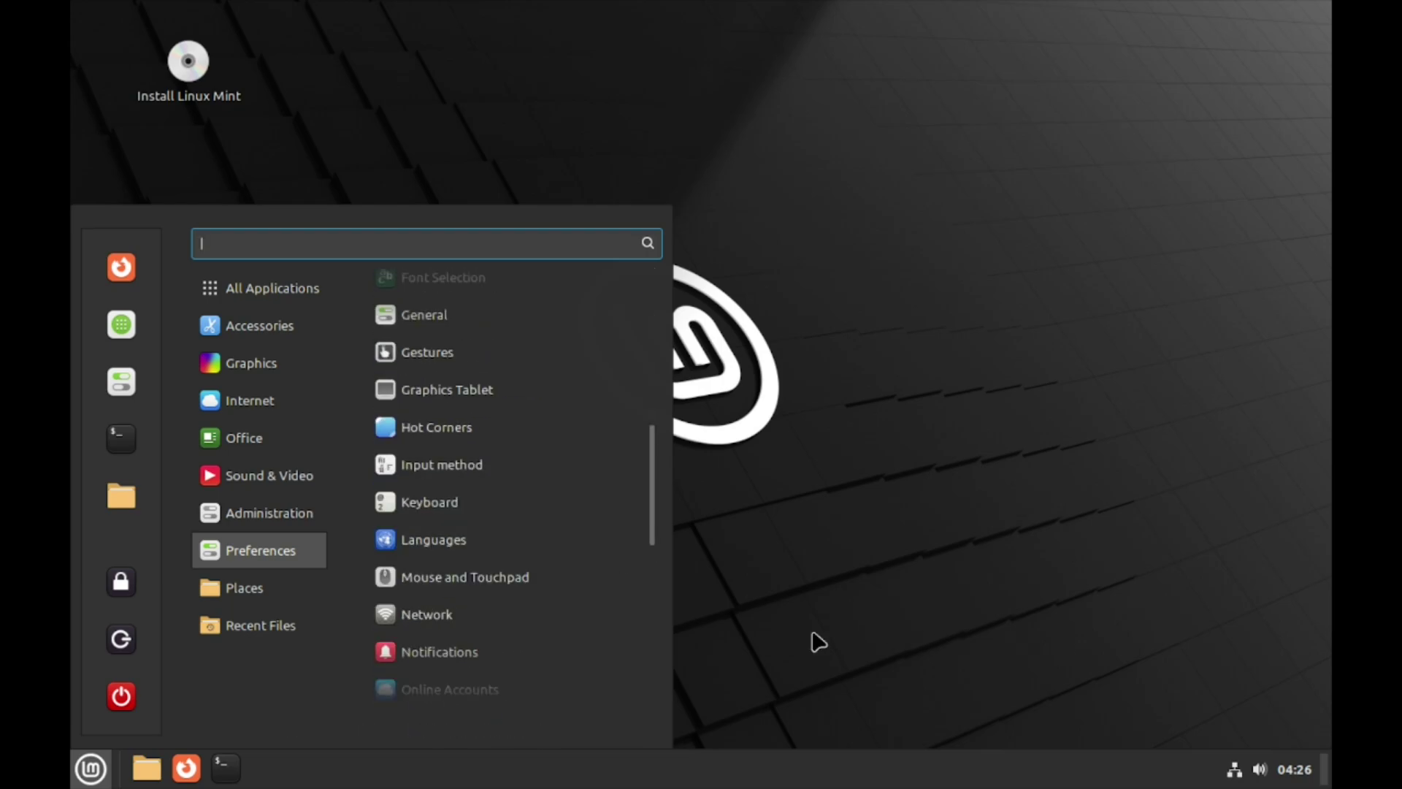
{"action": "scroll", "coordinate": [441, 588], "scroll_direction": "up", "scroll_amount": 8}
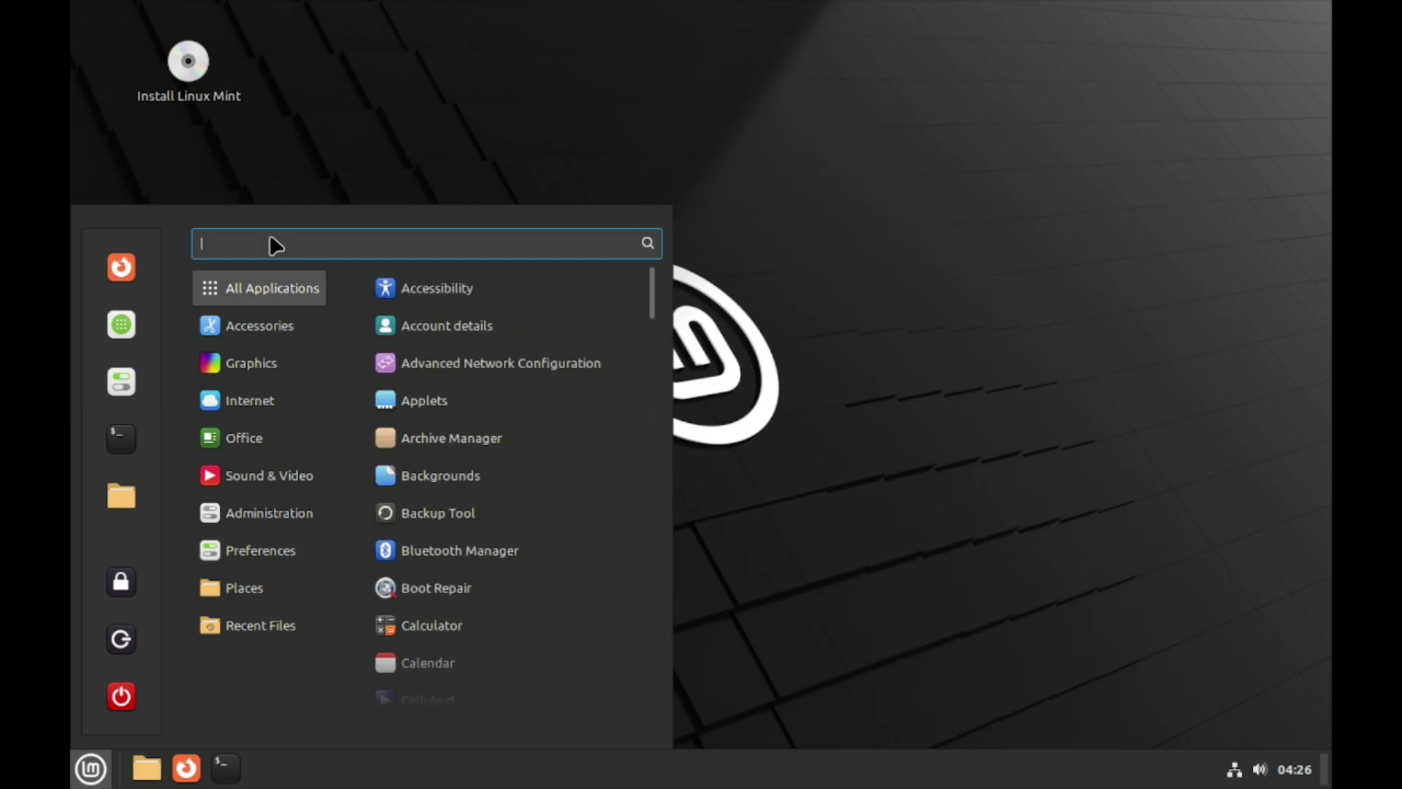
{"action": "type", "text": "displ"}
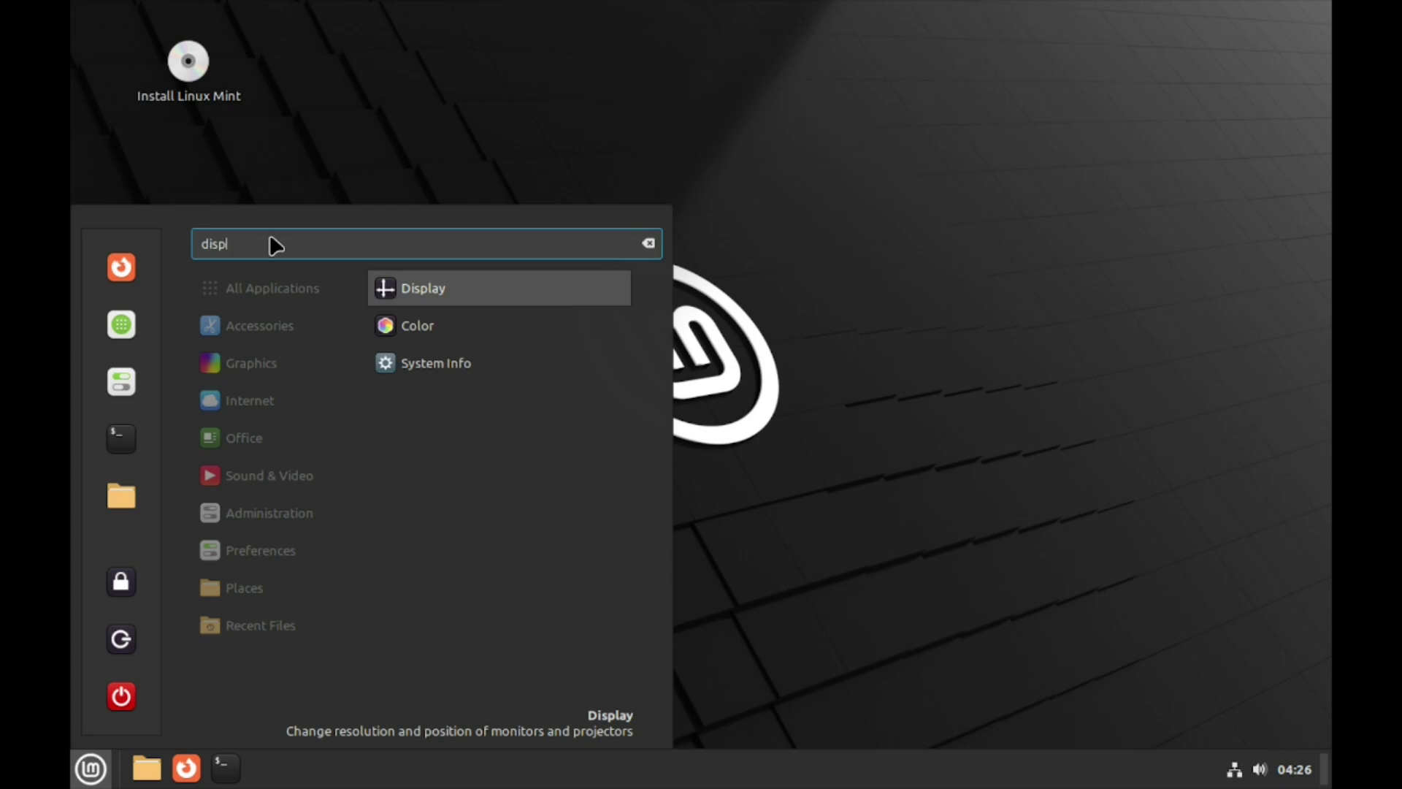
{"action": "left_click", "coordinate": [410, 288]}
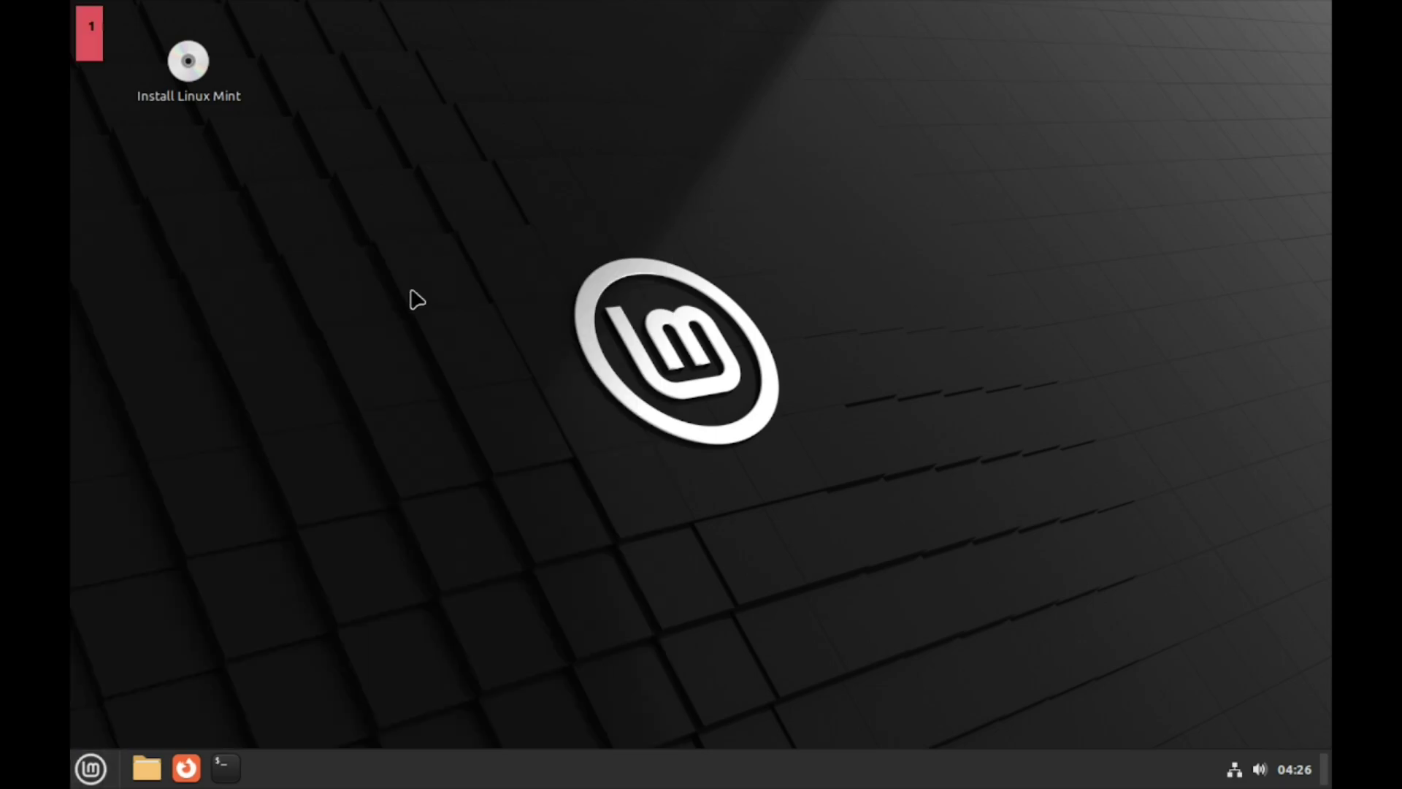
Apply and keep the 1920 × 1080 (16:9) resolution, then close Display settings
{"action": "left_click", "coordinate": [662, 411]}
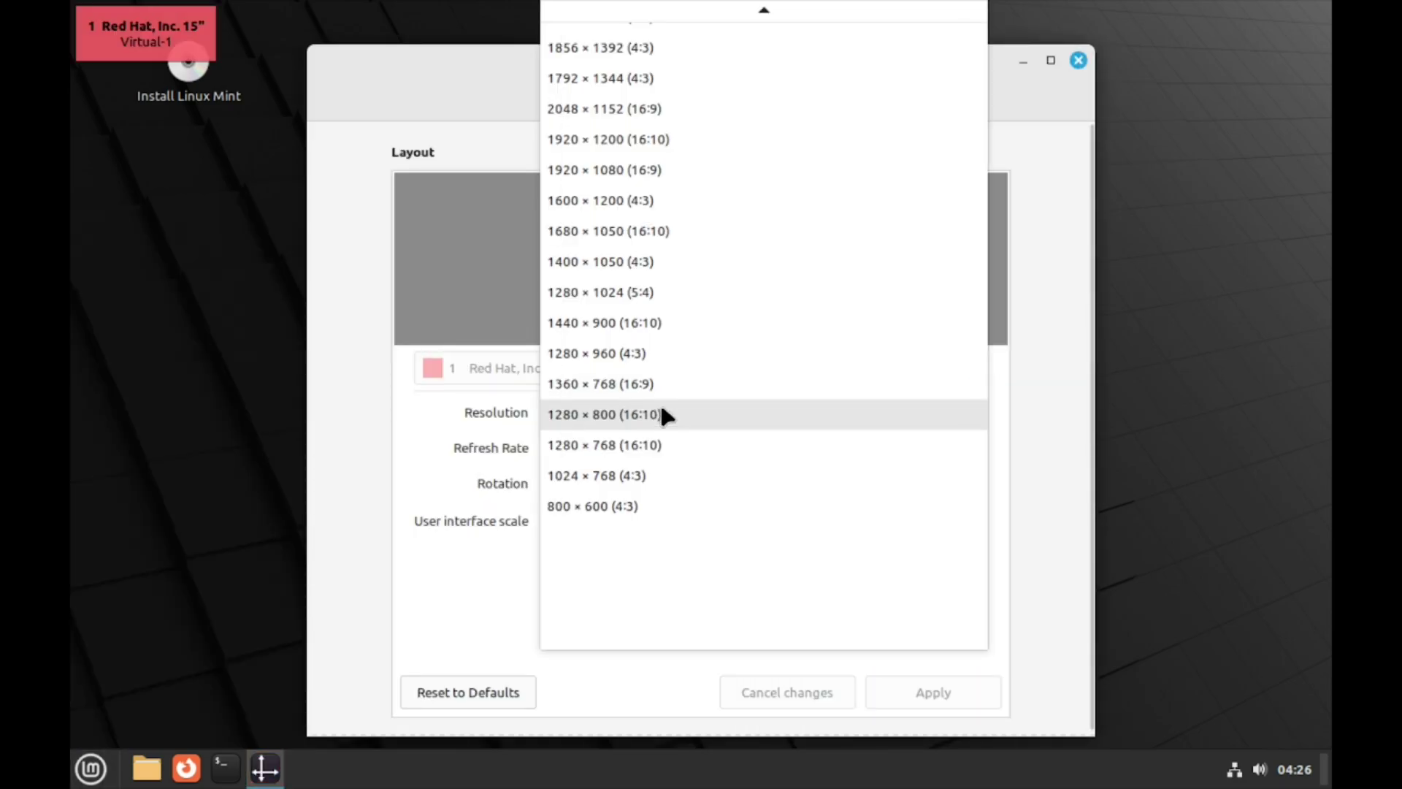
{"action": "left_click", "coordinate": [615, 168]}
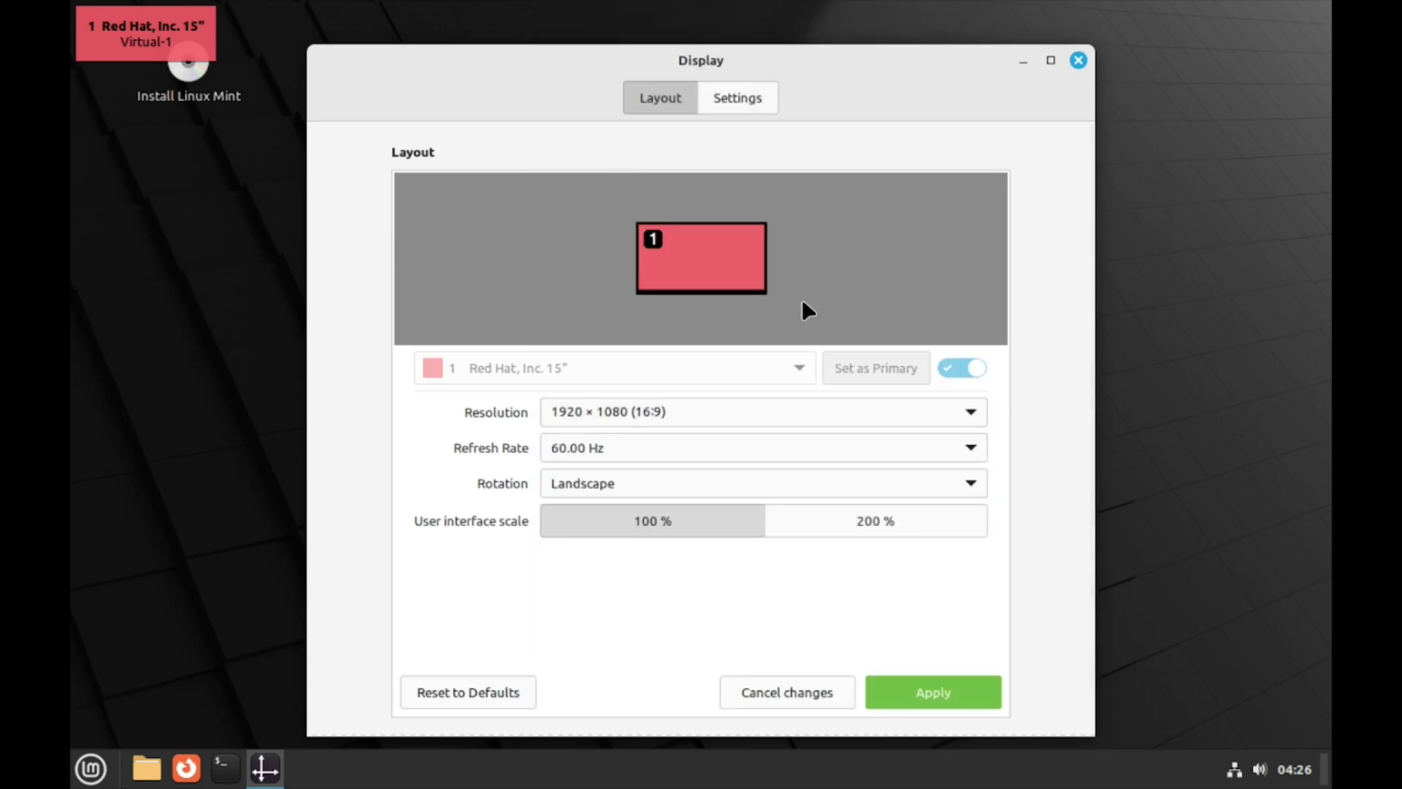
{"action": "left_click", "coordinate": [939, 690]}
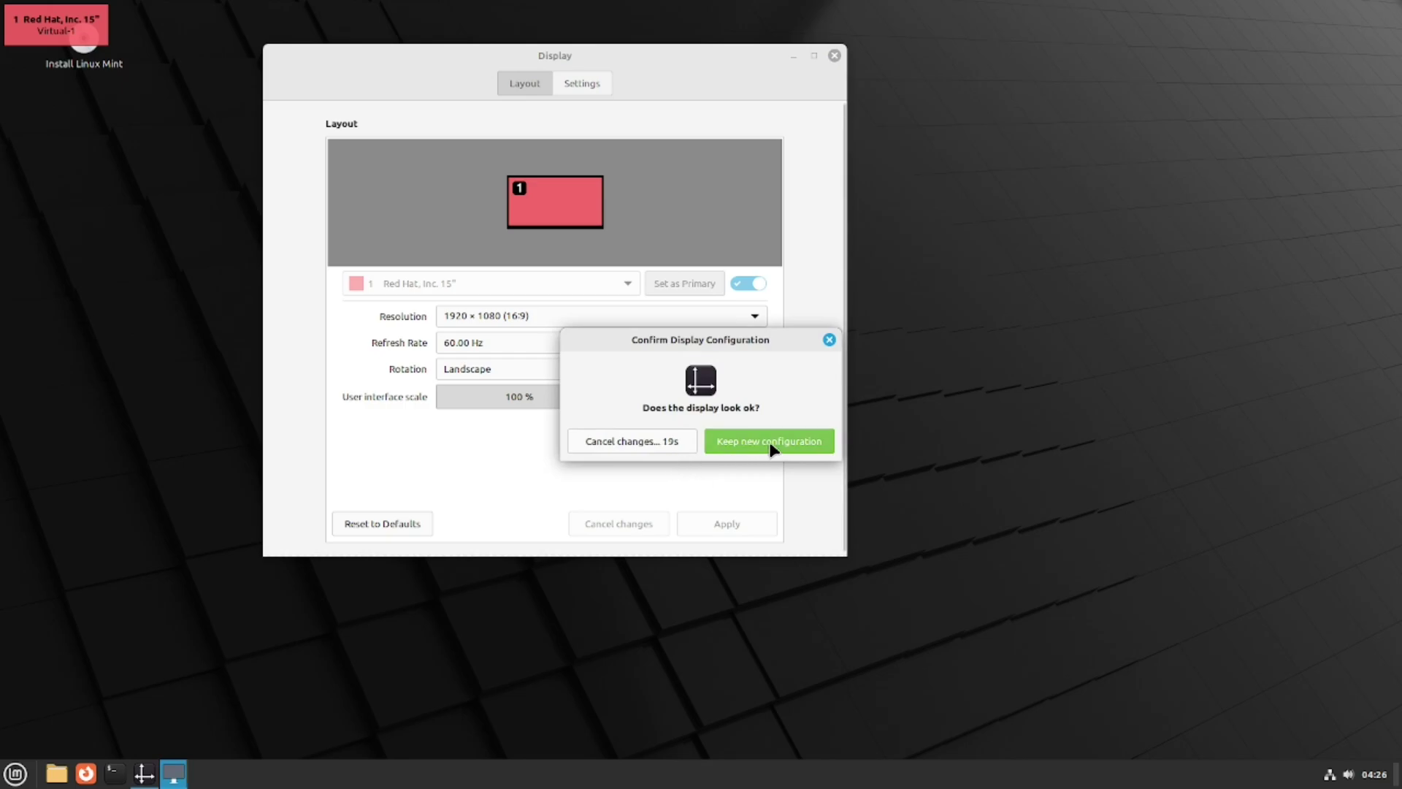
{"action": "left_click", "coordinate": [771, 446]}
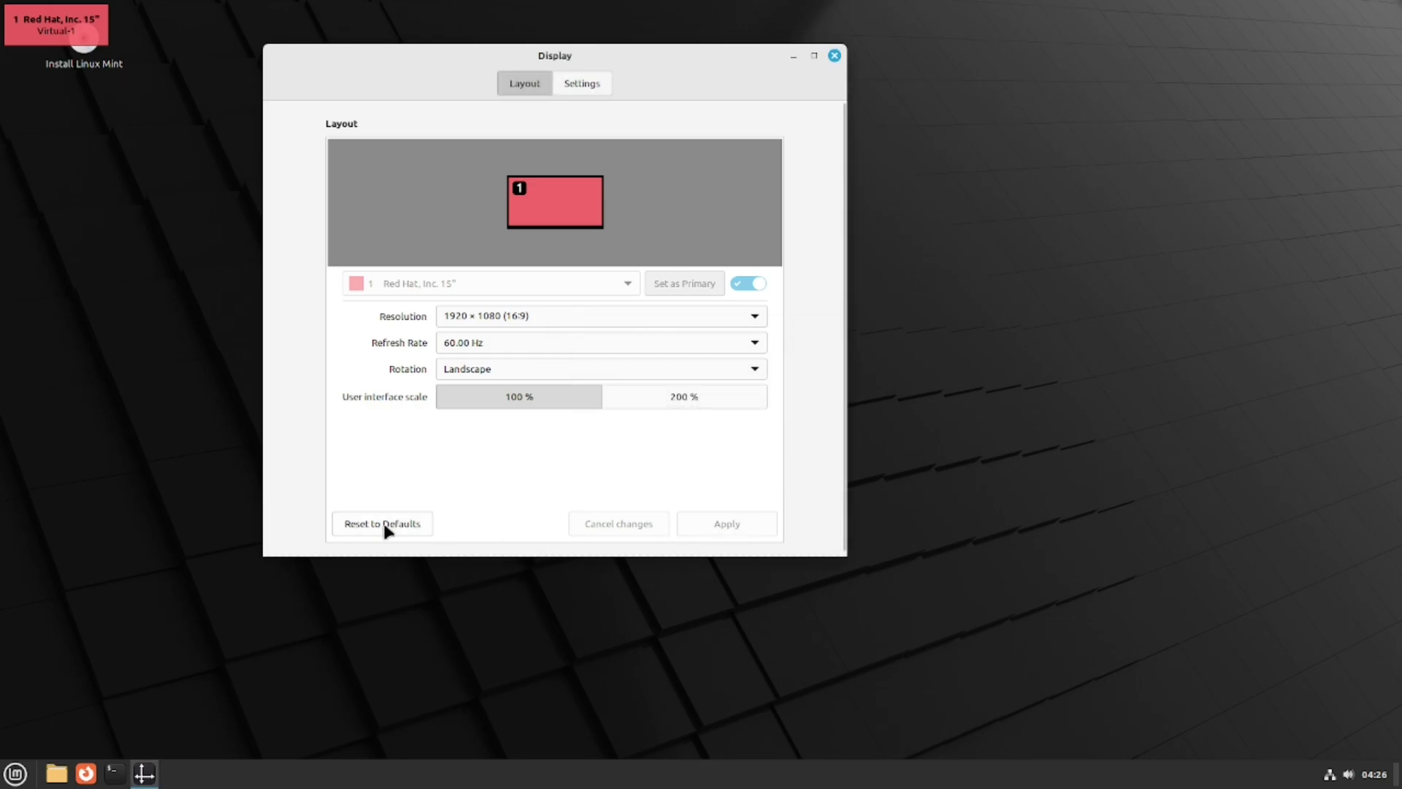
{"action": "left_click", "coordinate": [834, 56]}
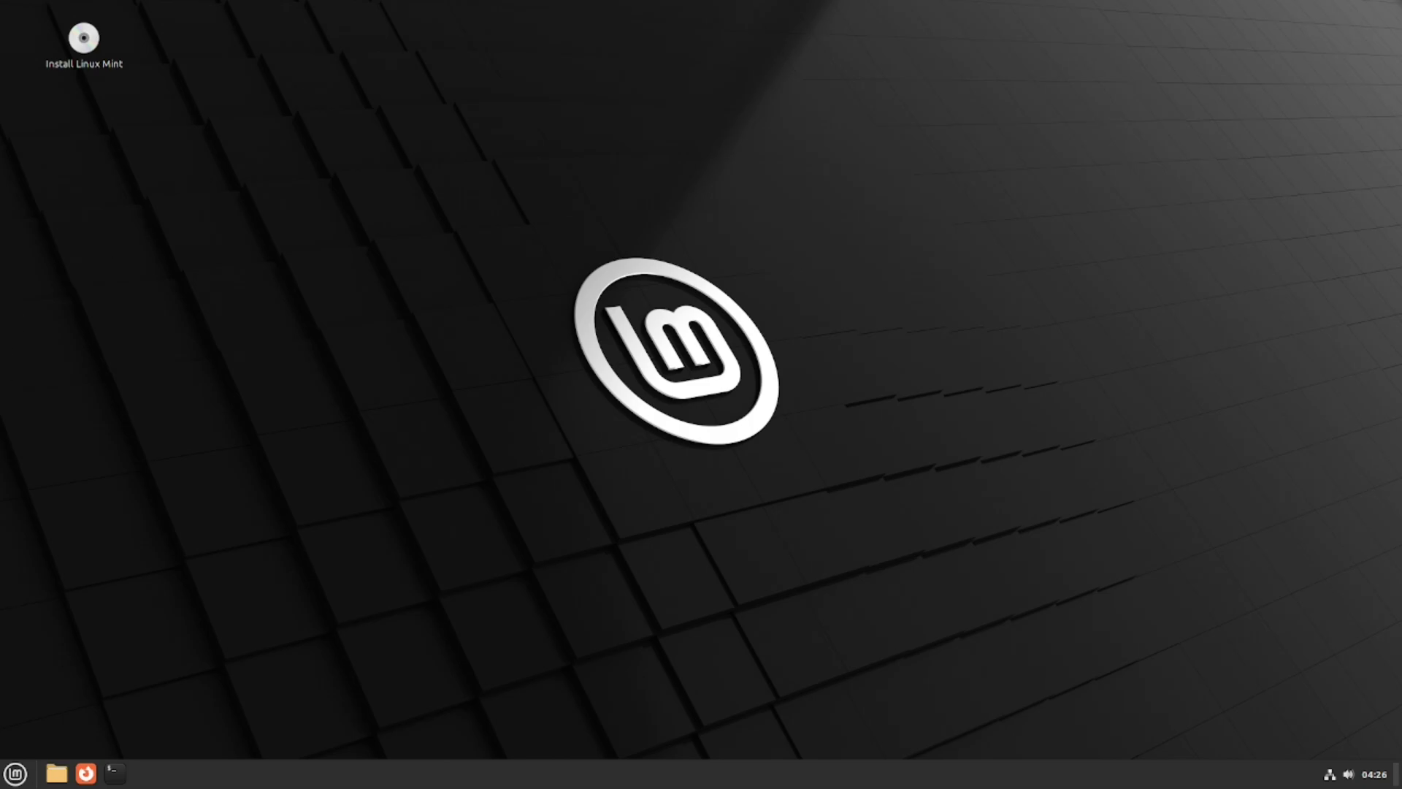
Launch the Linux Mint installer from the Install Linux Mint desktop icon
{"action": "left_click", "coordinate": [15, 773]}
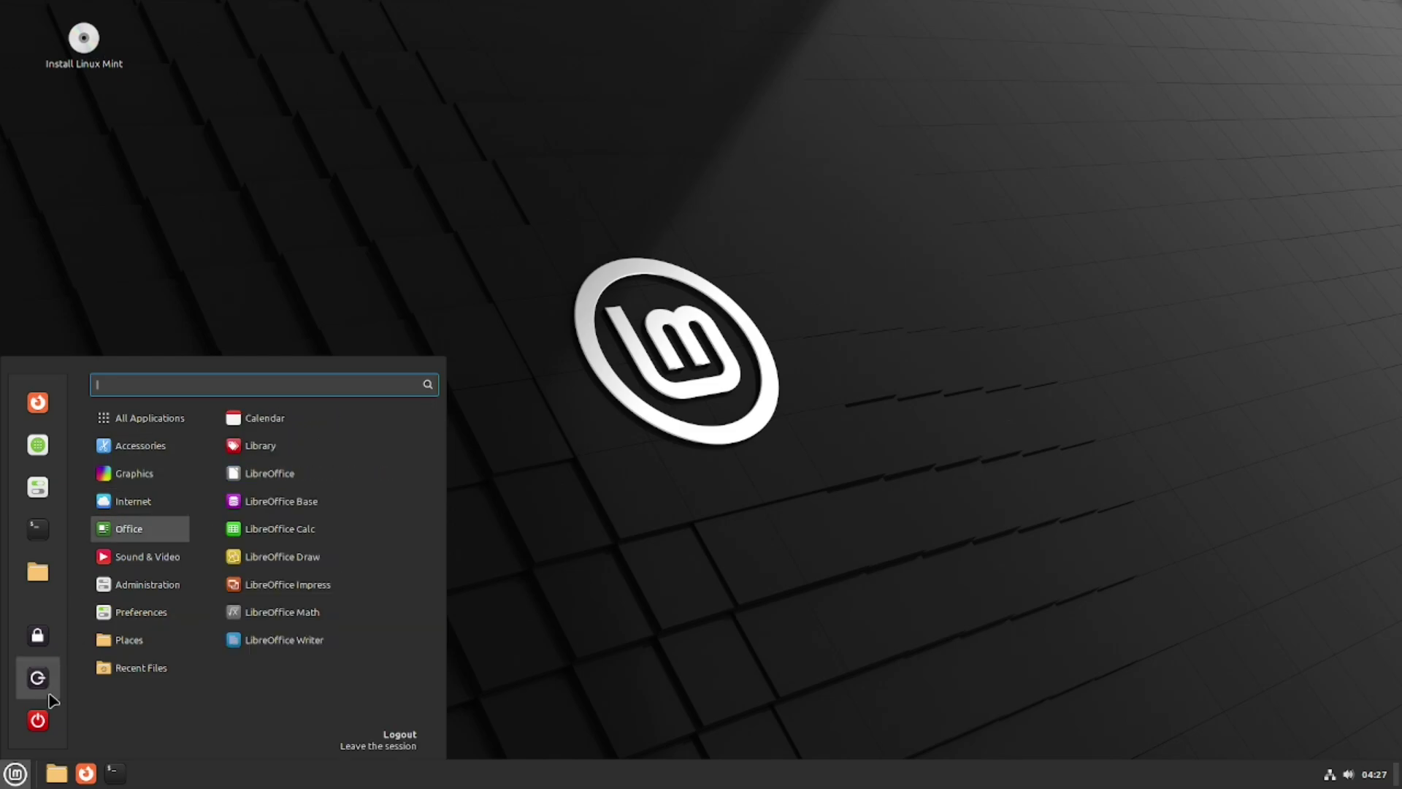
{"action": "left_click", "coordinate": [977, 492]}
{"action": "left_click", "coordinate": [16, 774]}
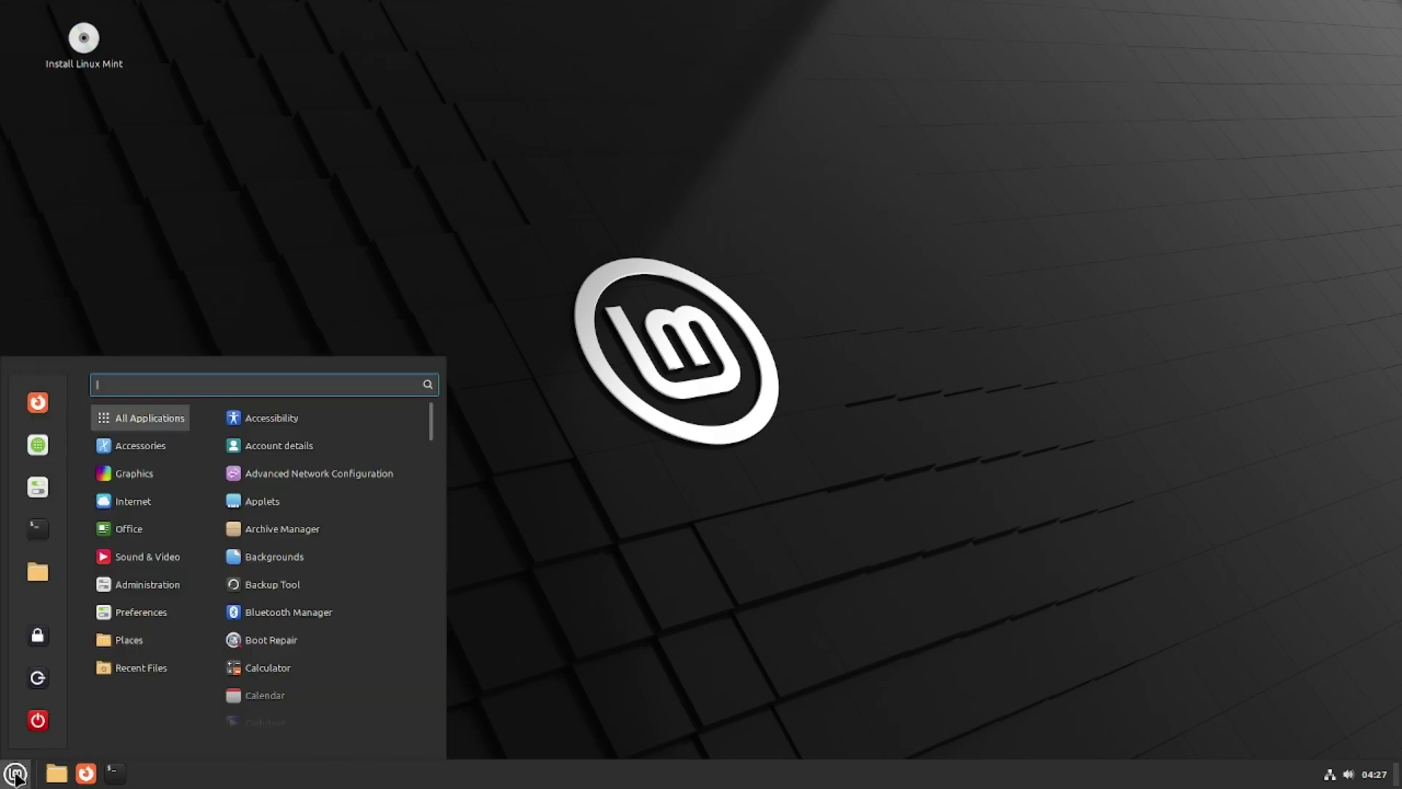
{"action": "left_click", "coordinate": [652, 481]}
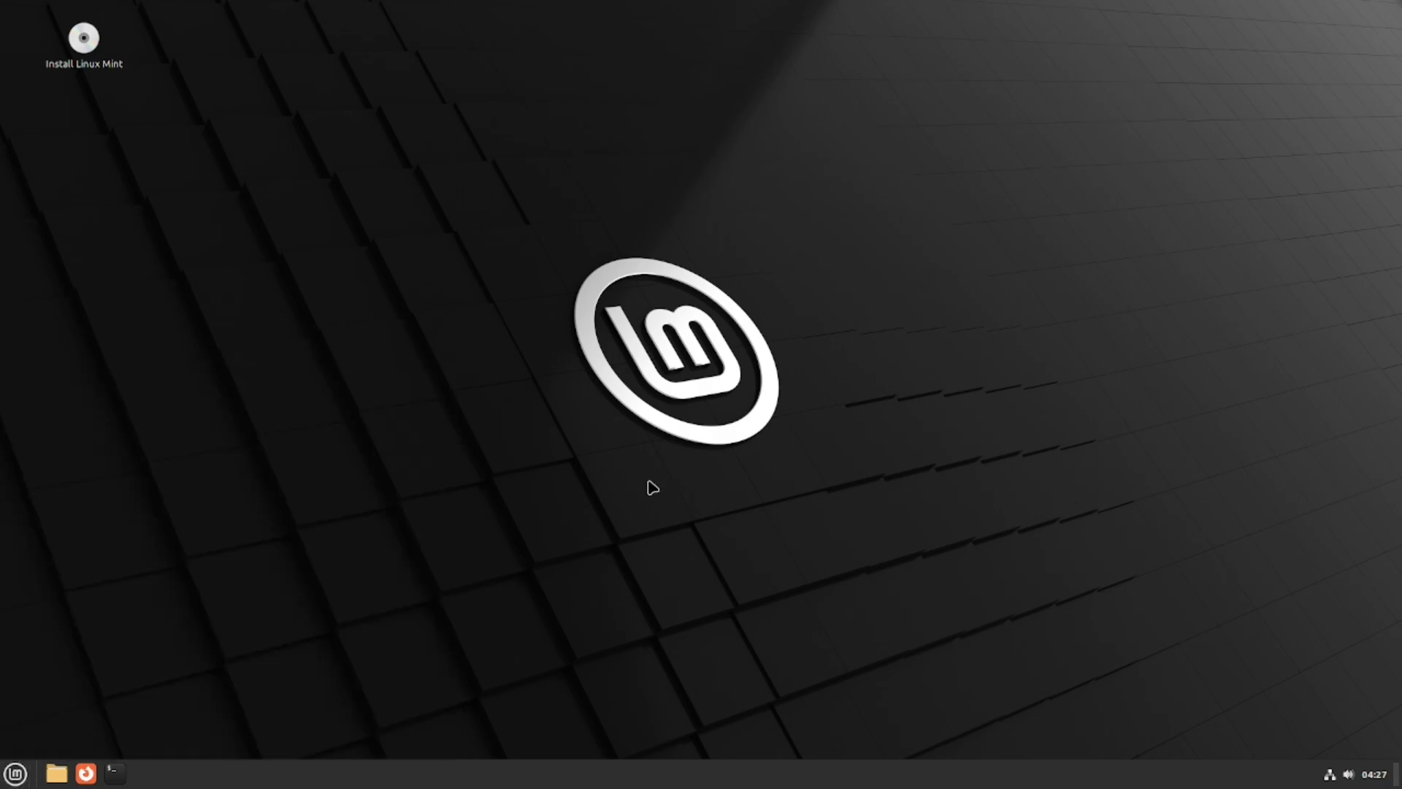
{"action": "double_click", "coordinate": [85, 44]}
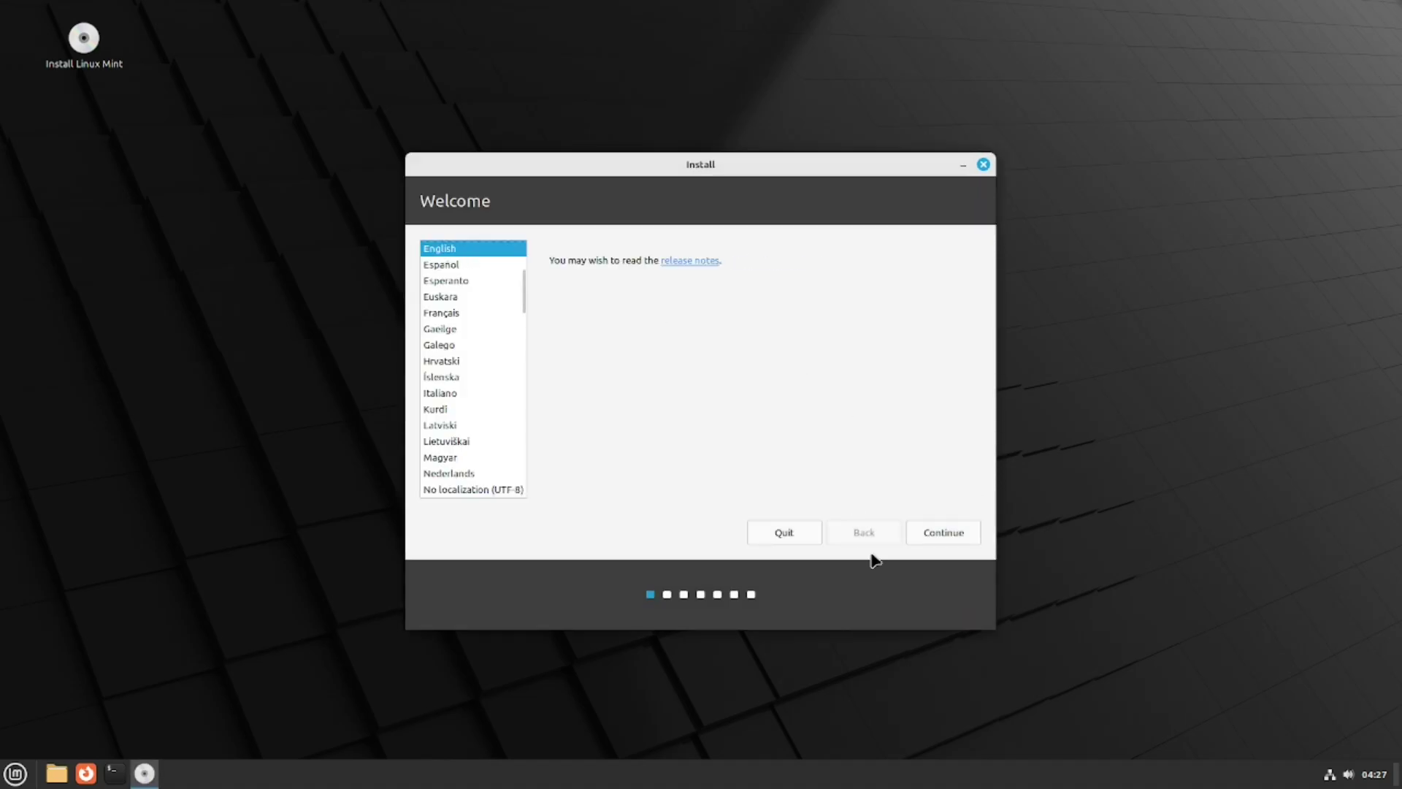
Accept English and the English (US) keyboard, add multimedia codecs, and install erasing the whole disk
{"action": "left_click", "coordinate": [950, 534]}
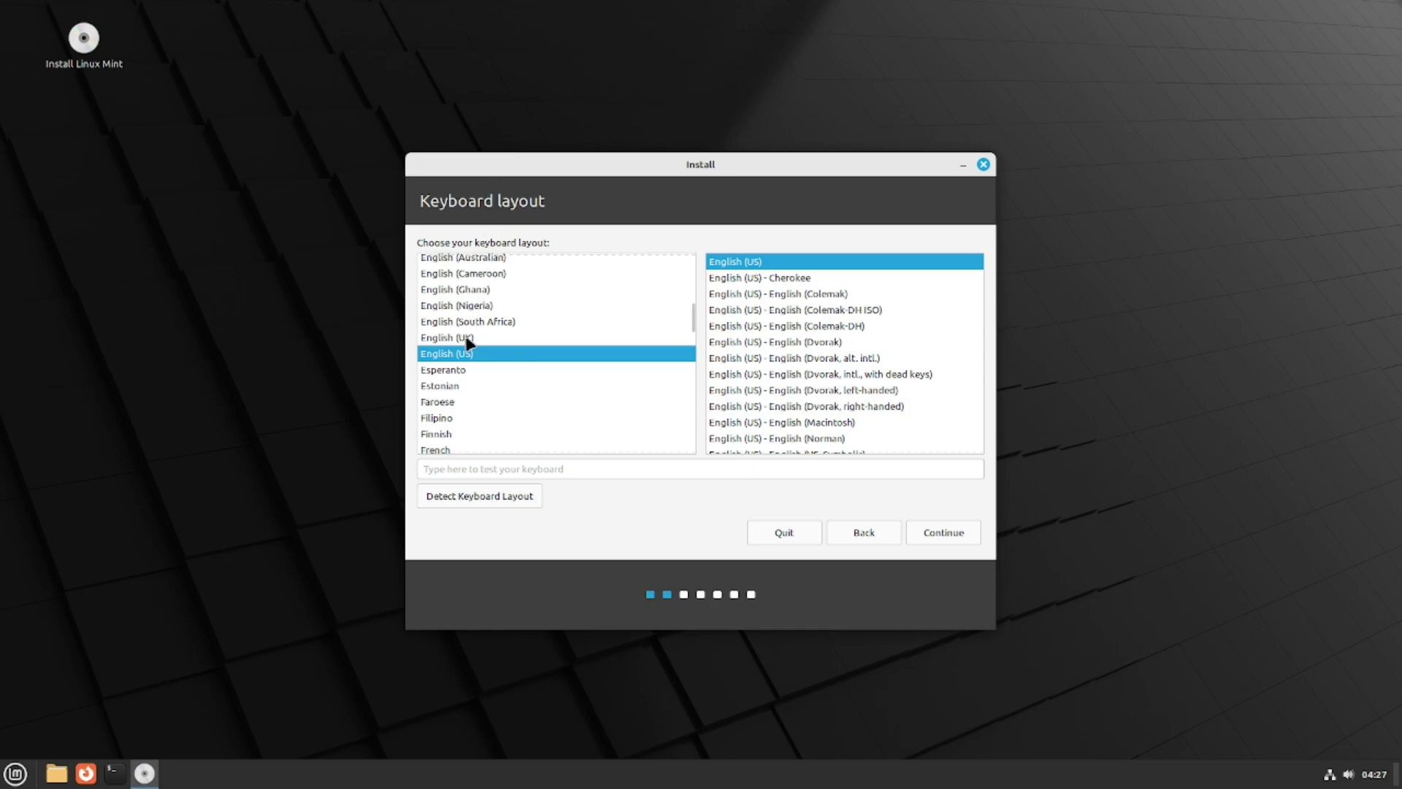
{"action": "left_click", "coordinate": [952, 534]}
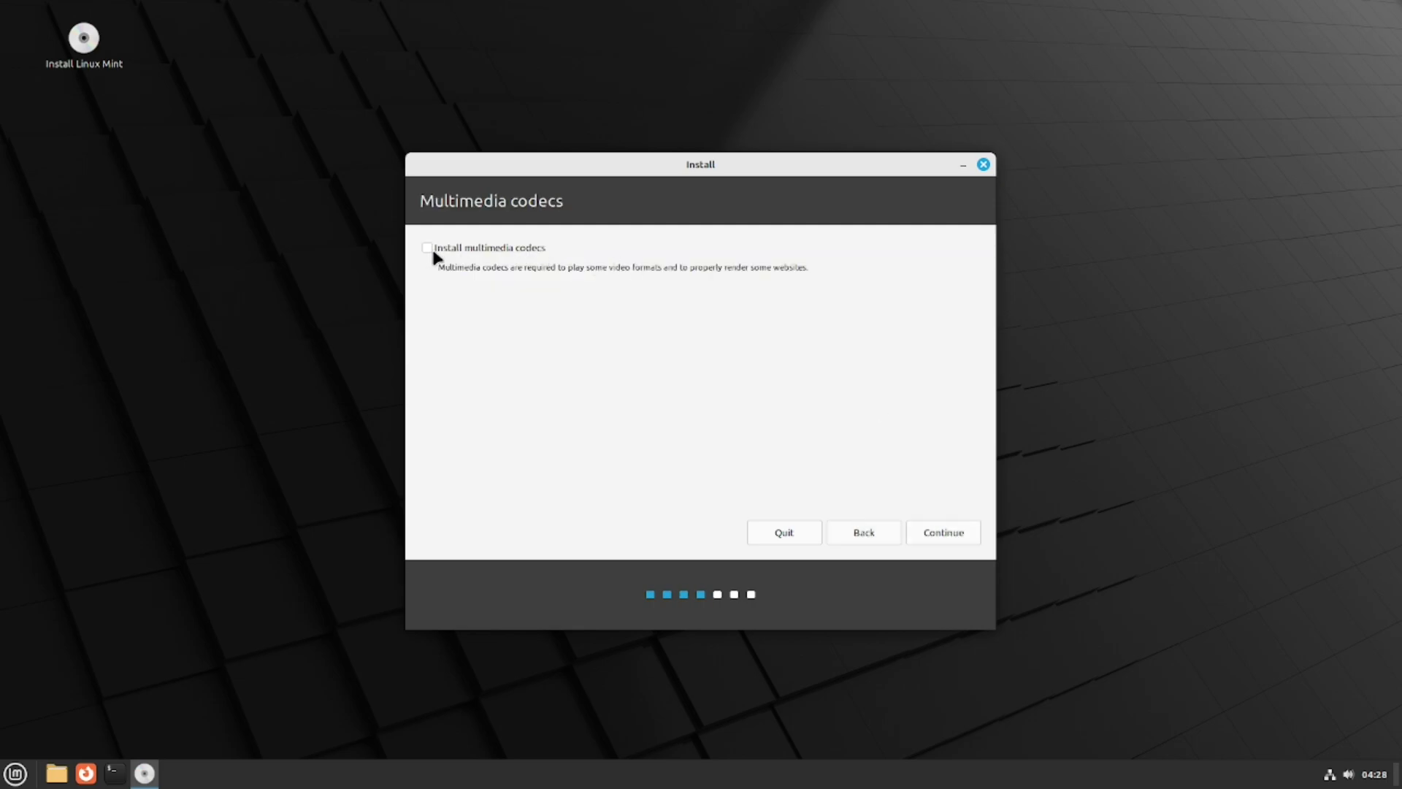
{"action": "left_click", "coordinate": [428, 249]}
{"action": "left_click", "coordinate": [942, 532]}
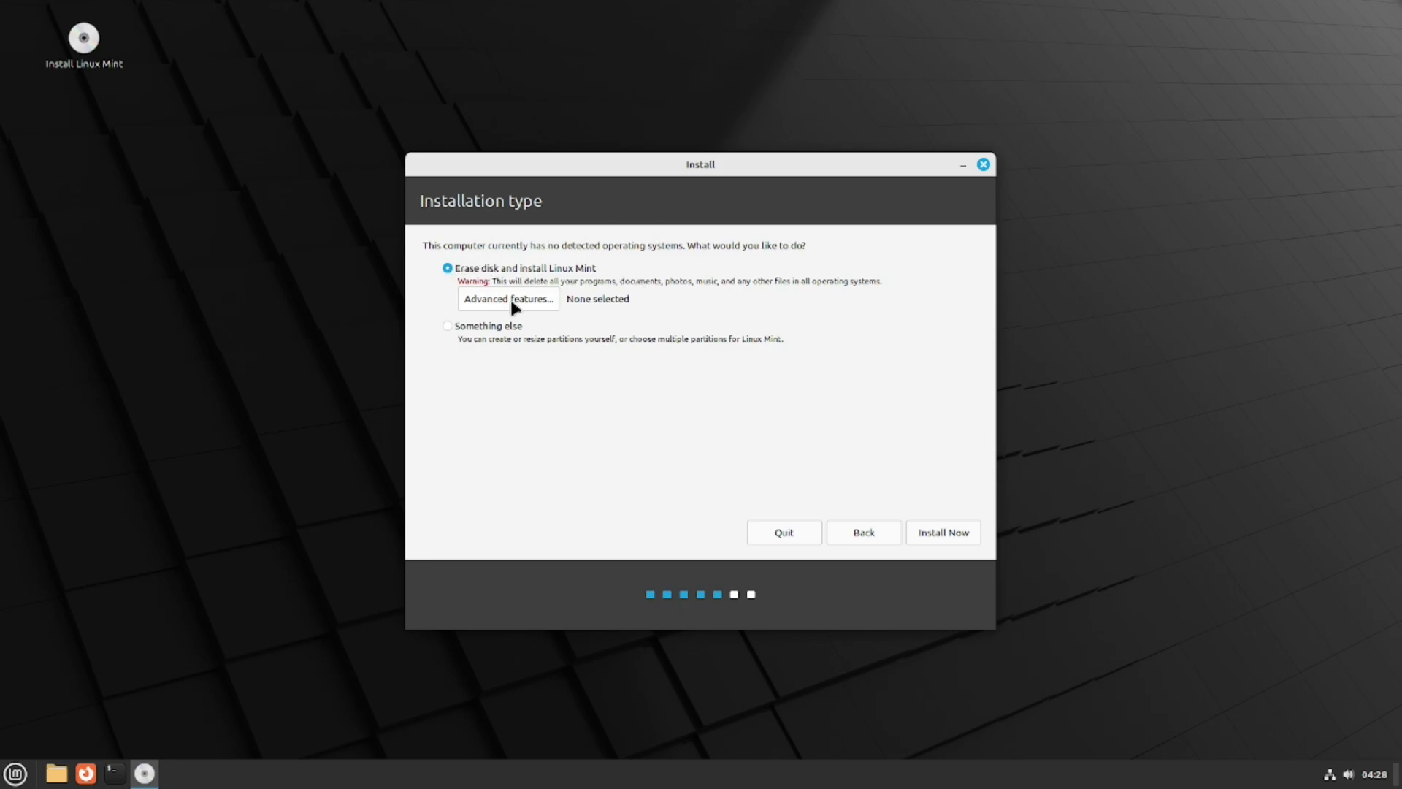
{"action": "left_click", "coordinate": [944, 532]}
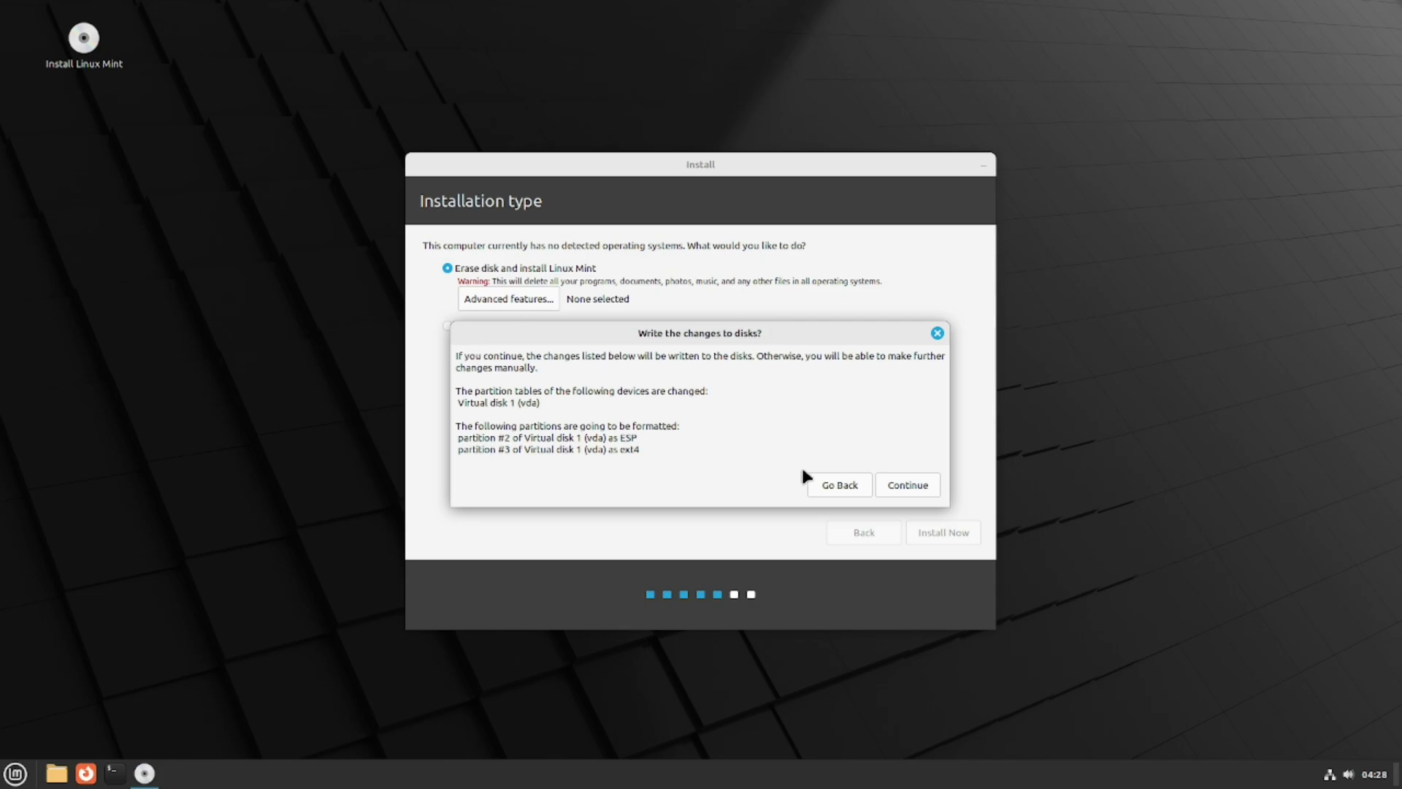
{"action": "left_click", "coordinate": [895, 485]}
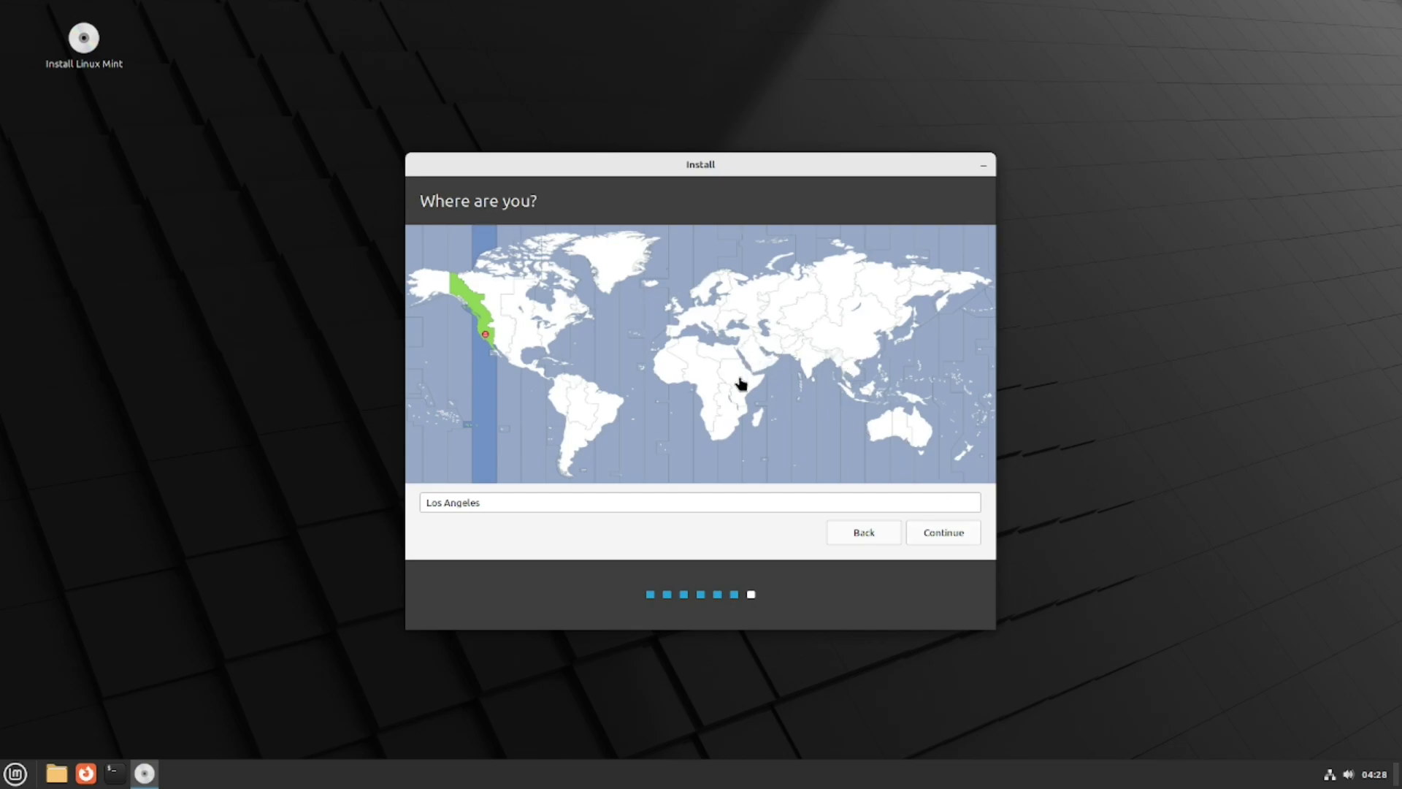
Accept the Los Angeles time zone and enter the account's name
{"action": "left_click", "coordinate": [959, 534]}
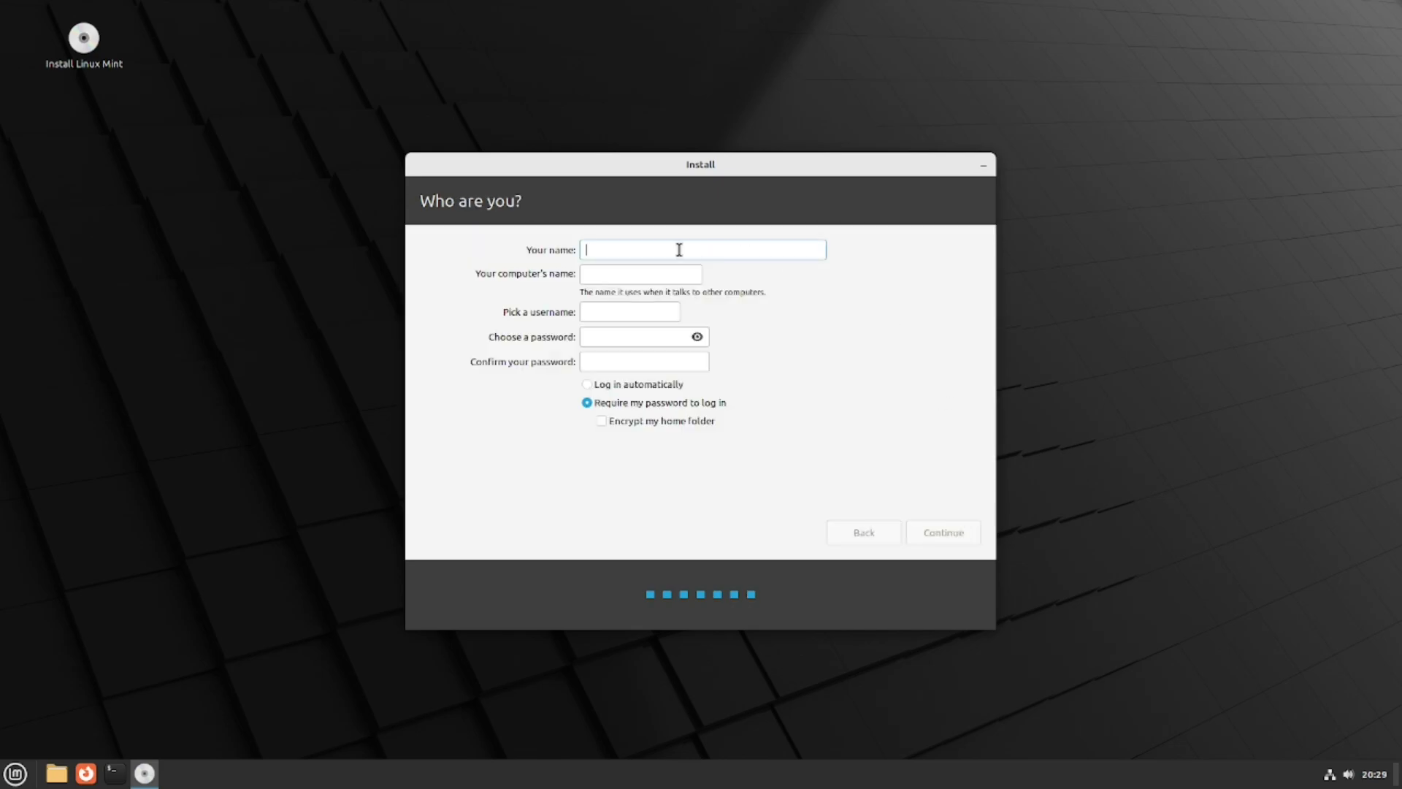
{"action": "type", "text": "qa"}
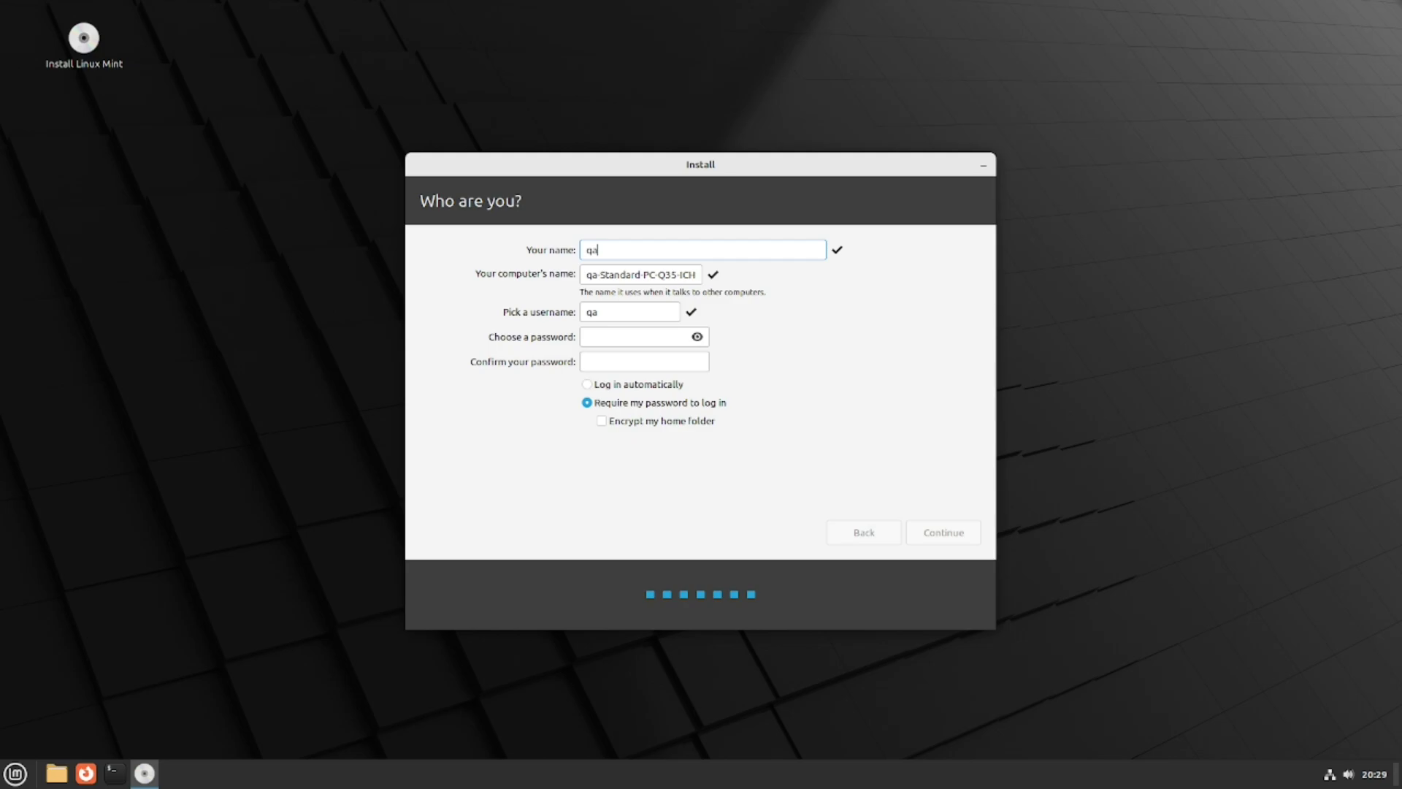
{"action": "key", "text": "BackSpace"}
{"action": "key", "text": "BackSpace"}
{"action": "type", "text": "bob"}
Set the account password and repeat it in the confirmation field
{"action": "left_click", "coordinate": [611, 336]}
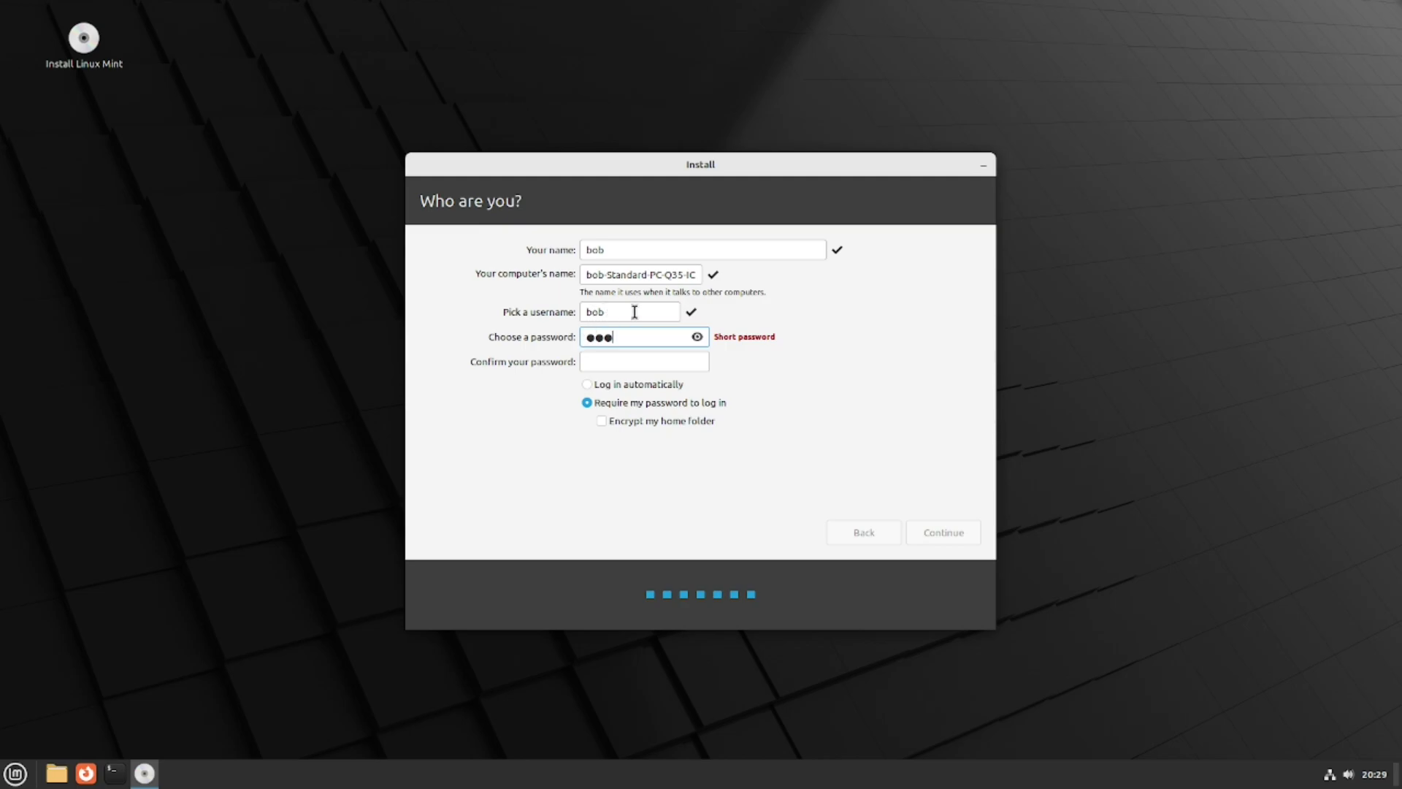
{"action": "left_click_drag", "start_coordinate": [635, 312], "coordinate": [577, 312]}
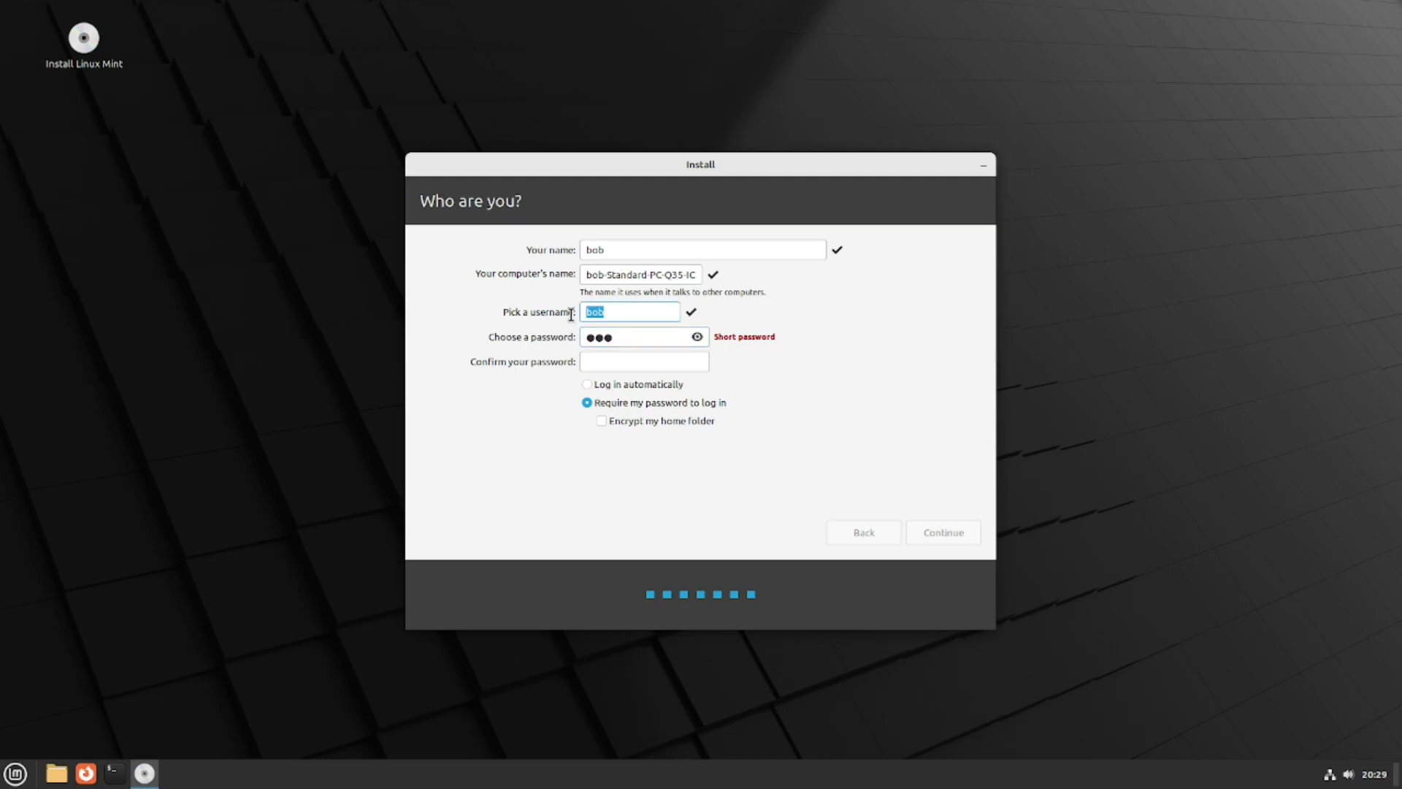
{"action": "left_click", "coordinate": [635, 337]}
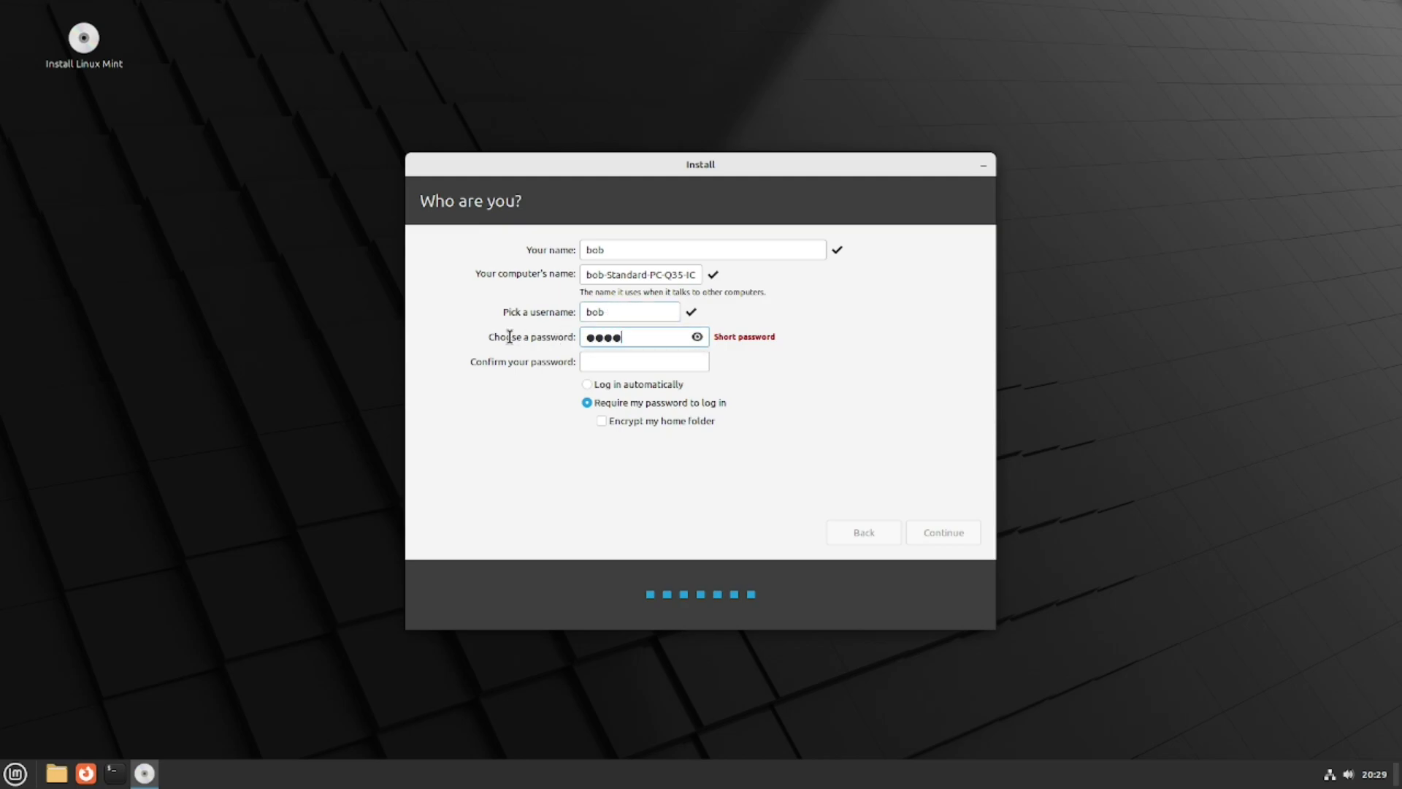
{"action": "left_click", "coordinate": [604, 362]}
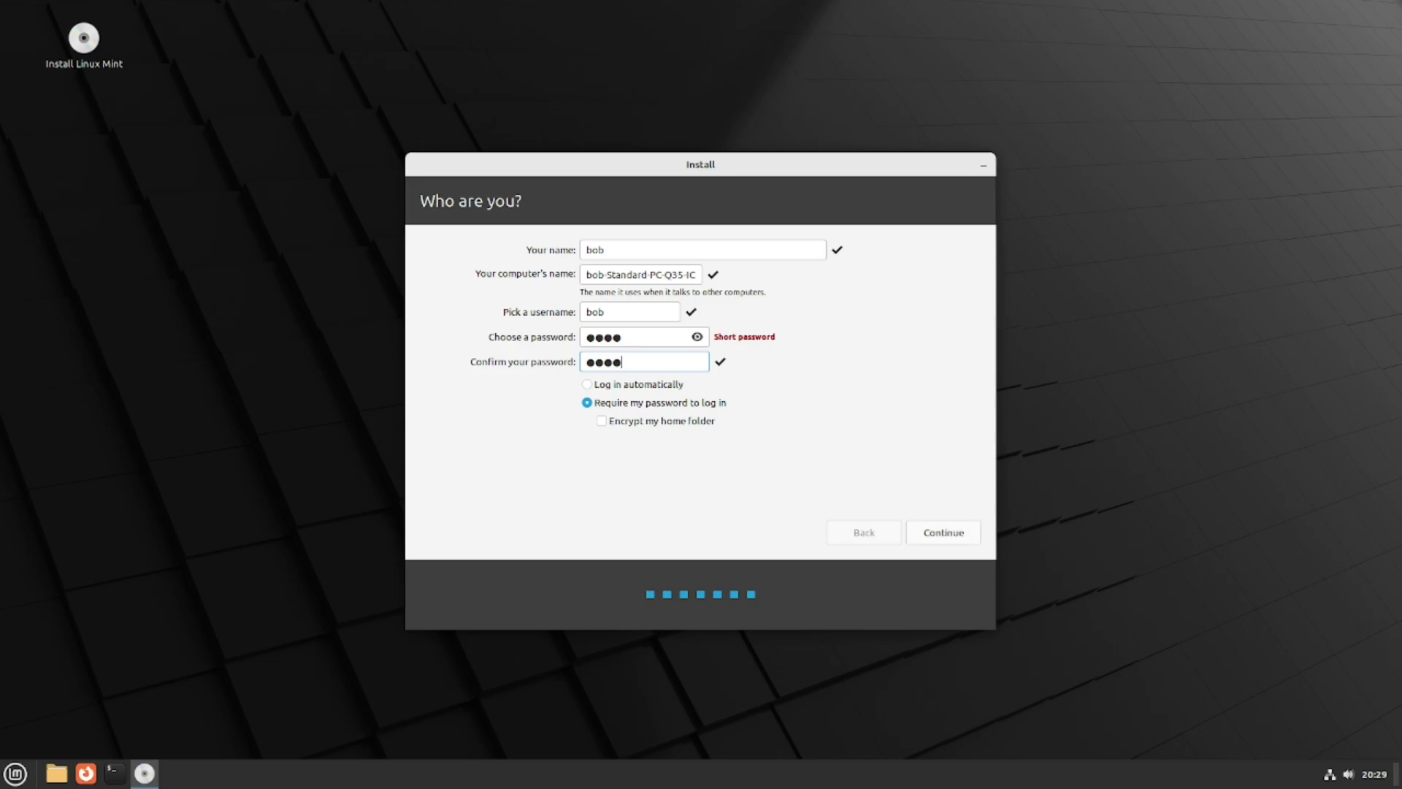
Set the login option to Require my password to log in
{"action": "left_click", "coordinate": [587, 385]}
{"action": "left_click", "coordinate": [587, 386]}
{"action": "left_click", "coordinate": [587, 402]}
Start the installation, briefly view the copying log, and restart once installation completes
{"action": "left_click", "coordinate": [948, 533]}
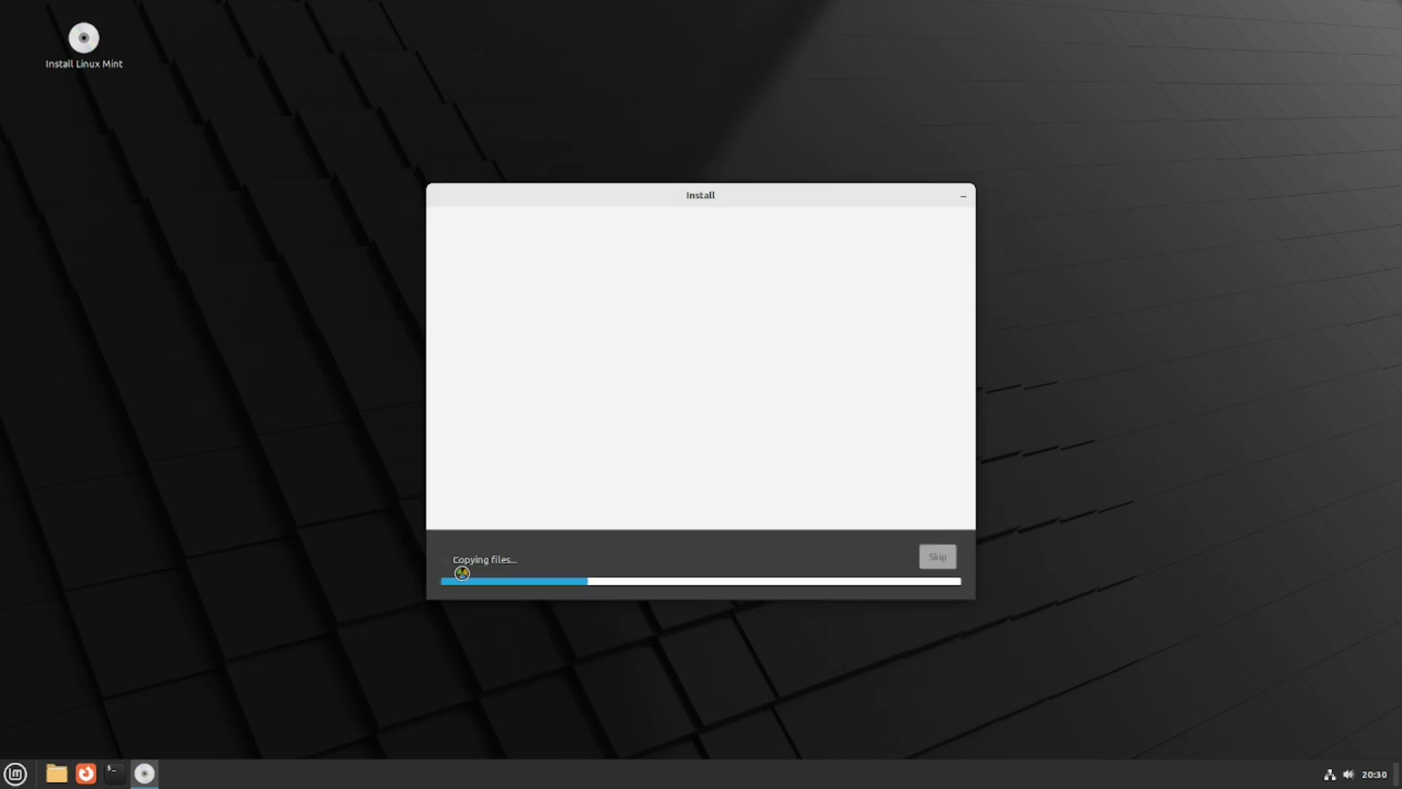
{"action": "left_click", "coordinate": [448, 561]}
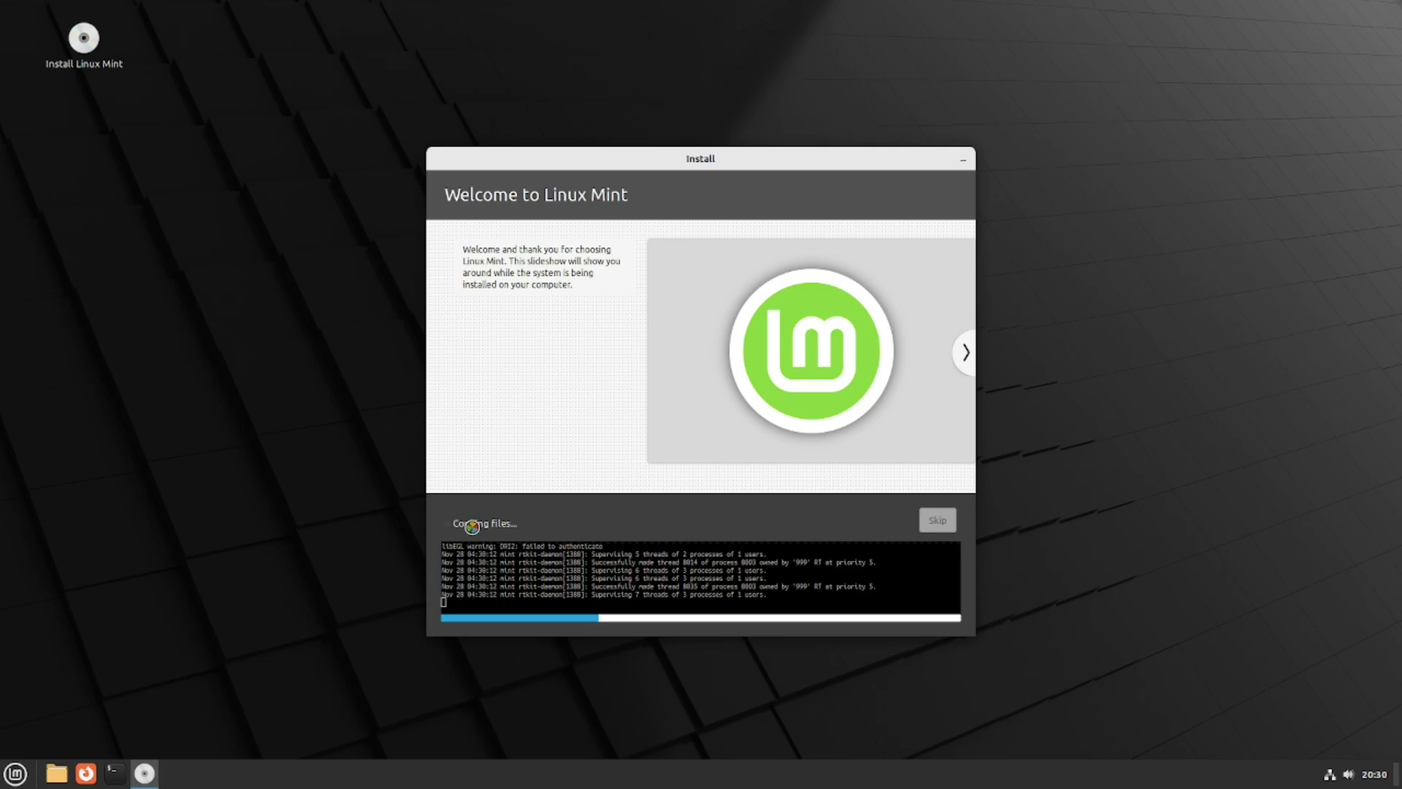
{"action": "left_click", "coordinate": [449, 524]}
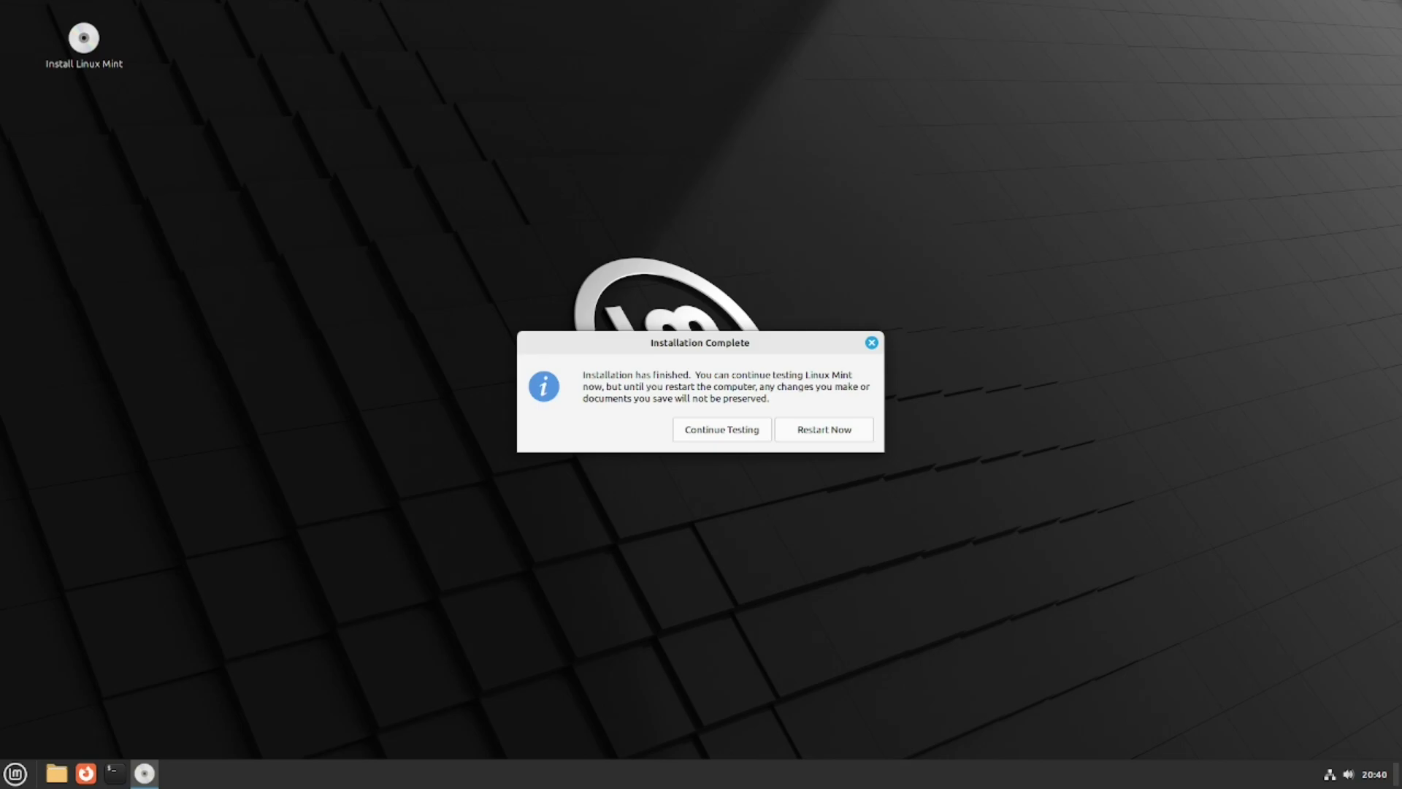
{"action": "left_click", "coordinate": [834, 430]}
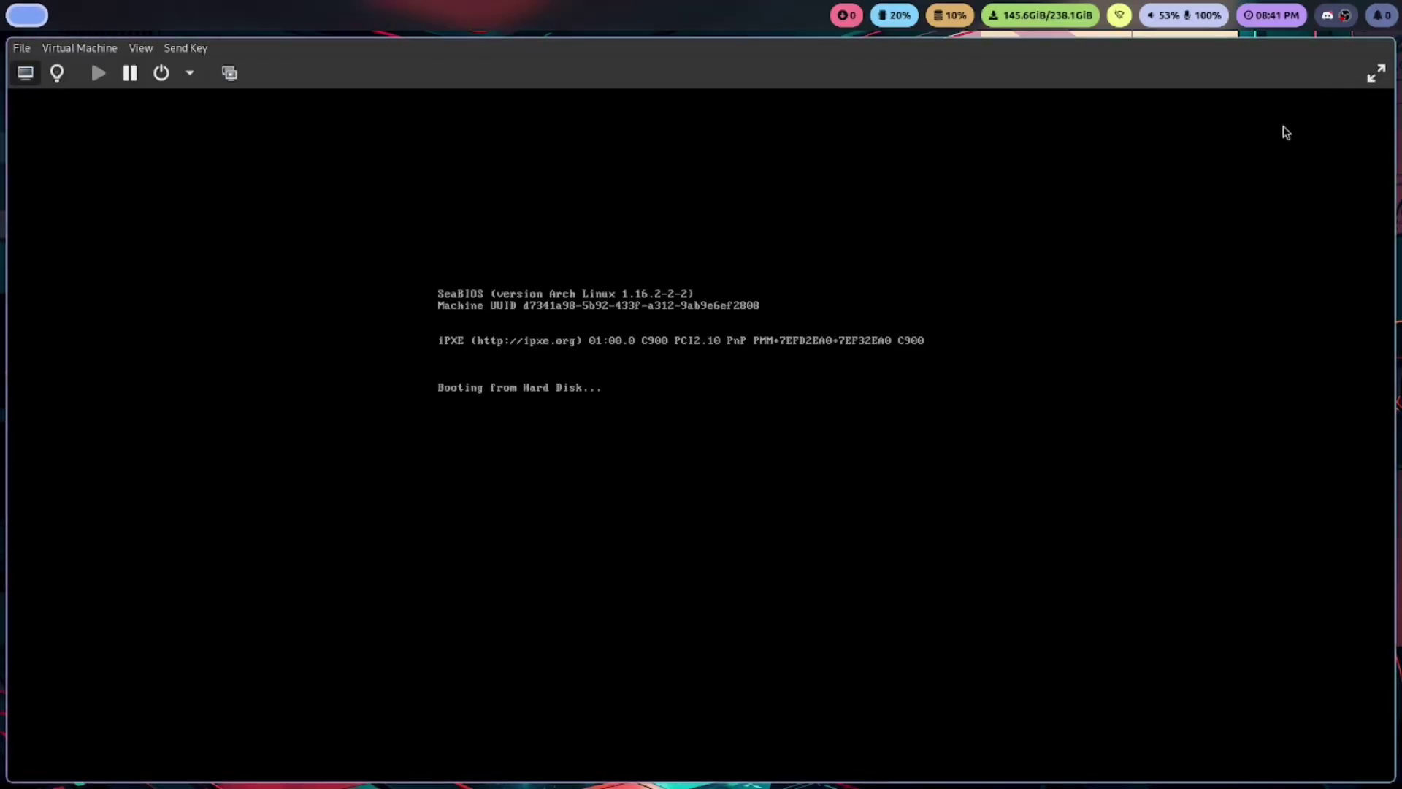
Make the VM display full screen and log in with the account password after one rejected attempt
{"action": "left_click", "coordinate": [1376, 73]}
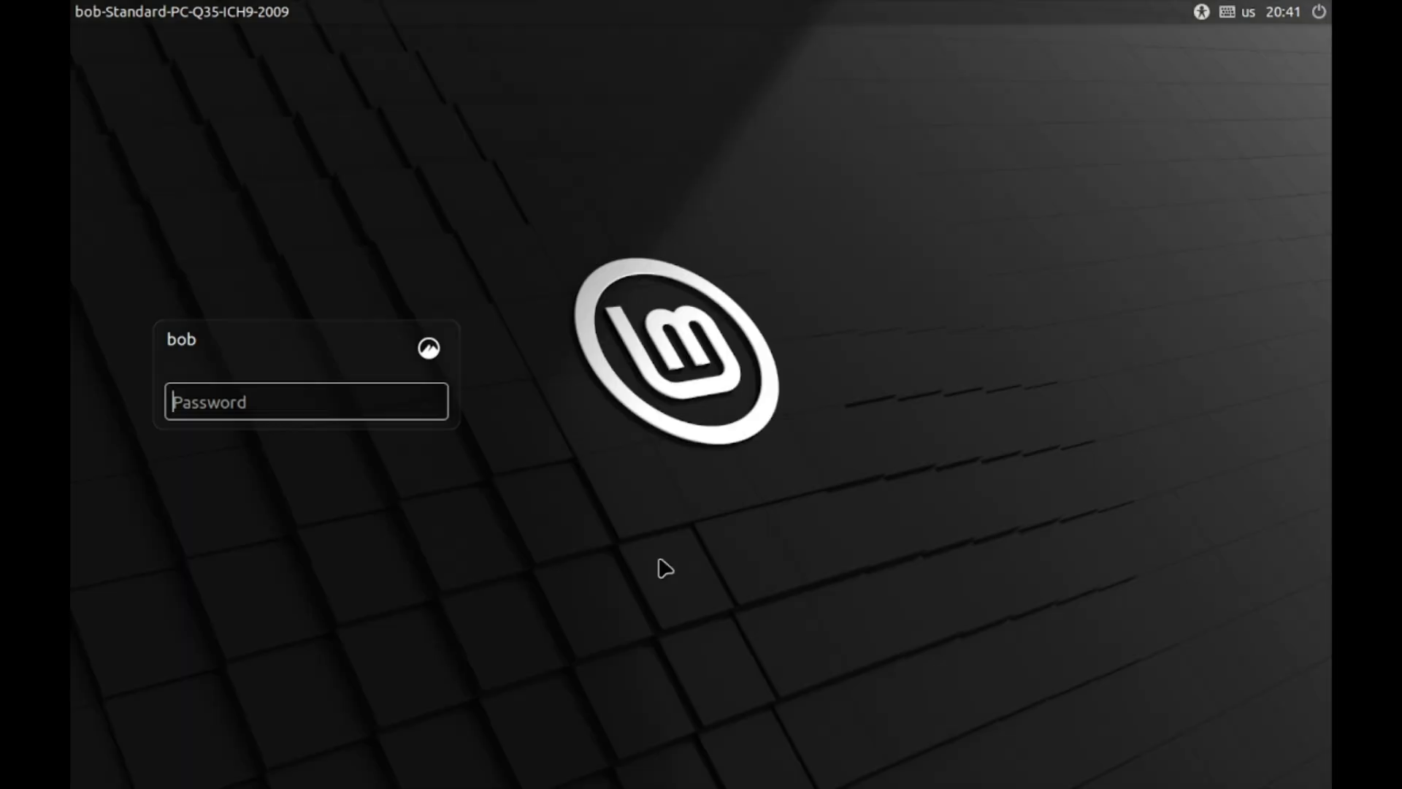
{"action": "left_click", "coordinate": [336, 404]}
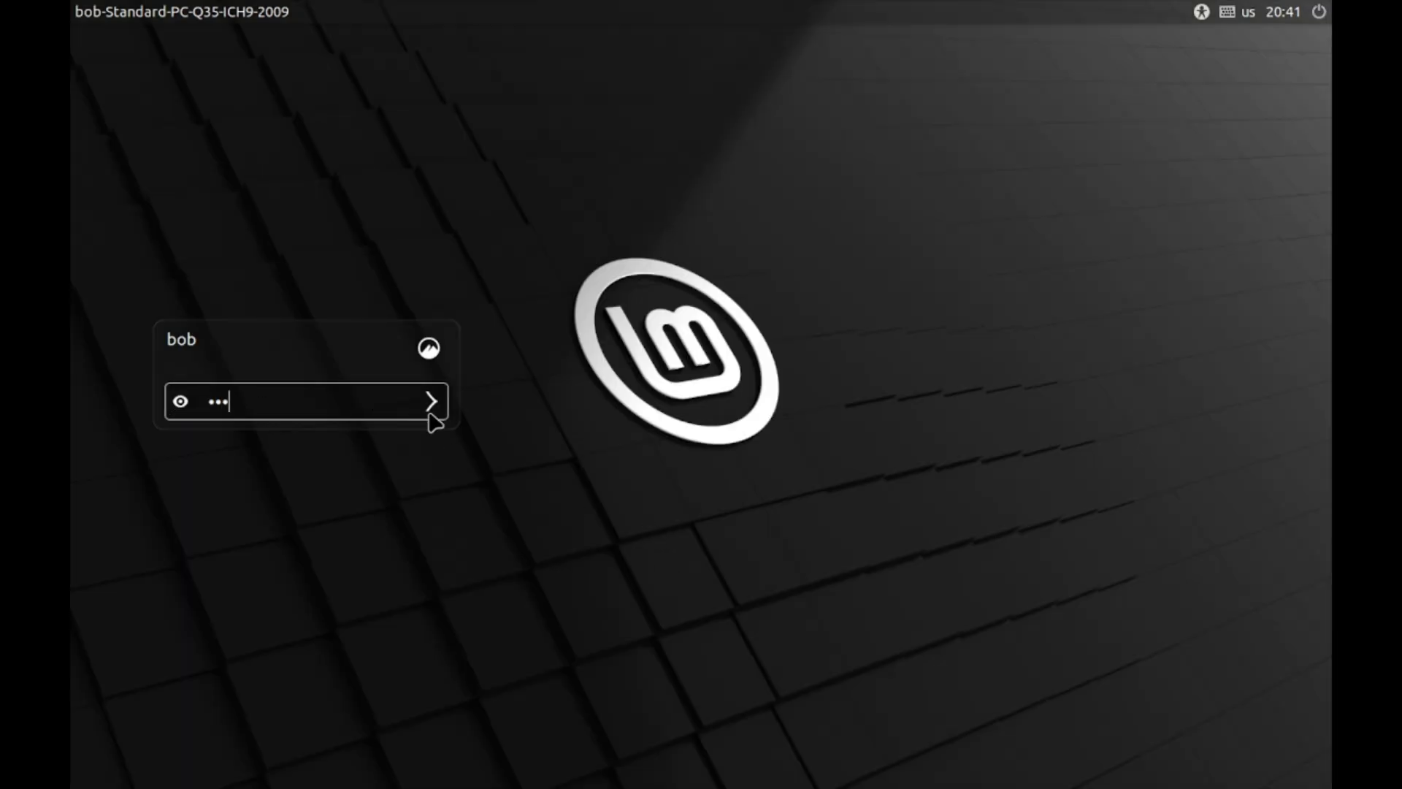
{"action": "key", "text": "Return"}
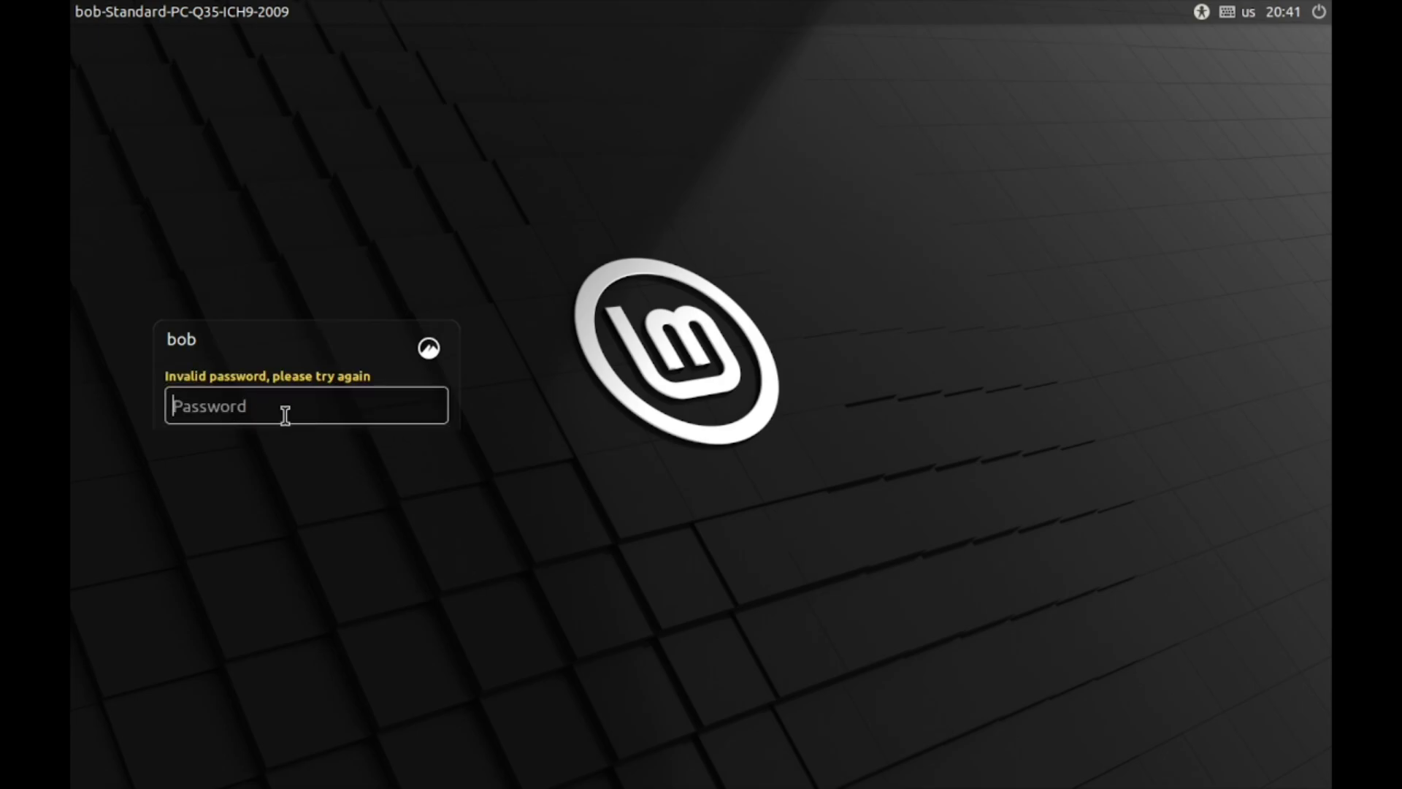
{"action": "key", "text": "Return"}
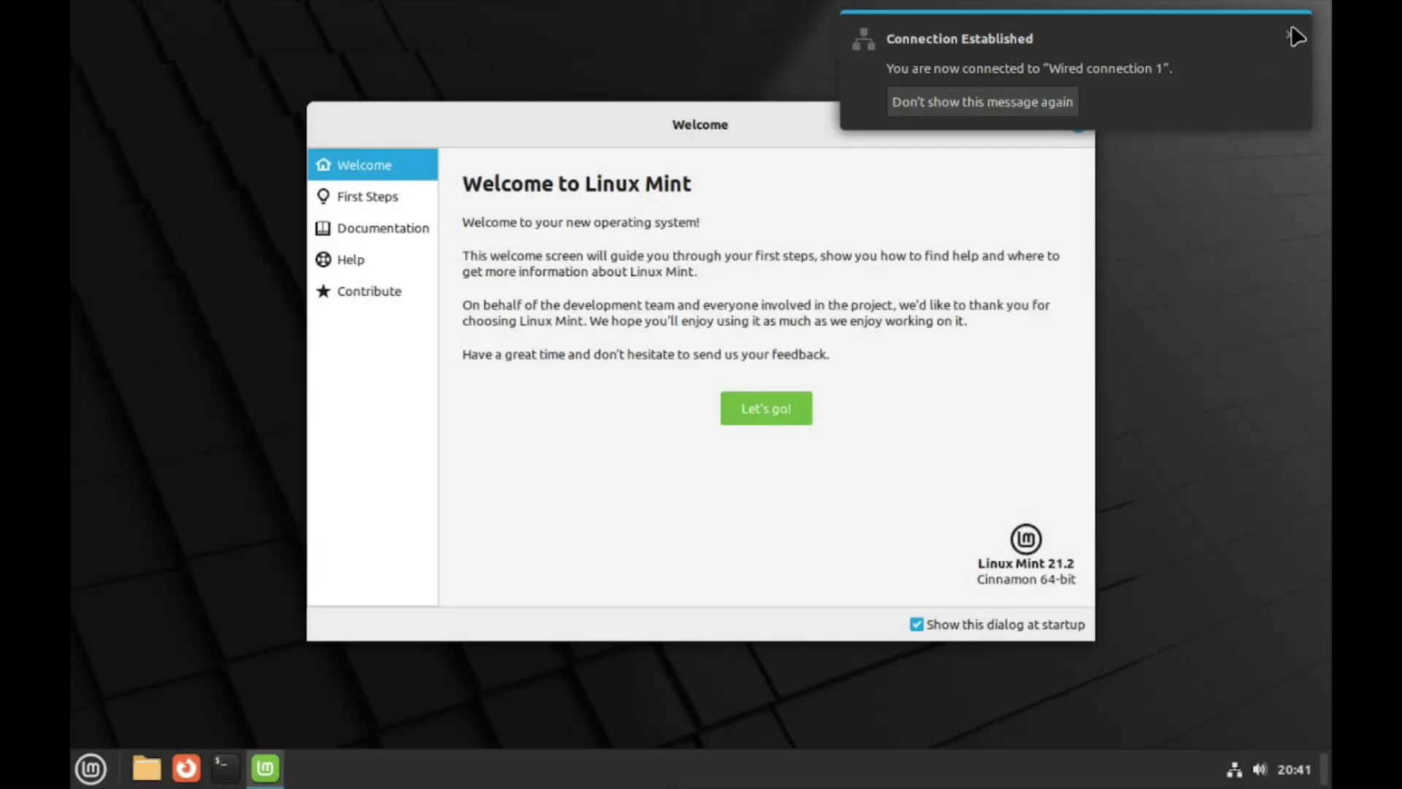
Dismiss the Connection Established notification and open the Mint applications menu
{"action": "left_click", "coordinate": [1290, 35]}
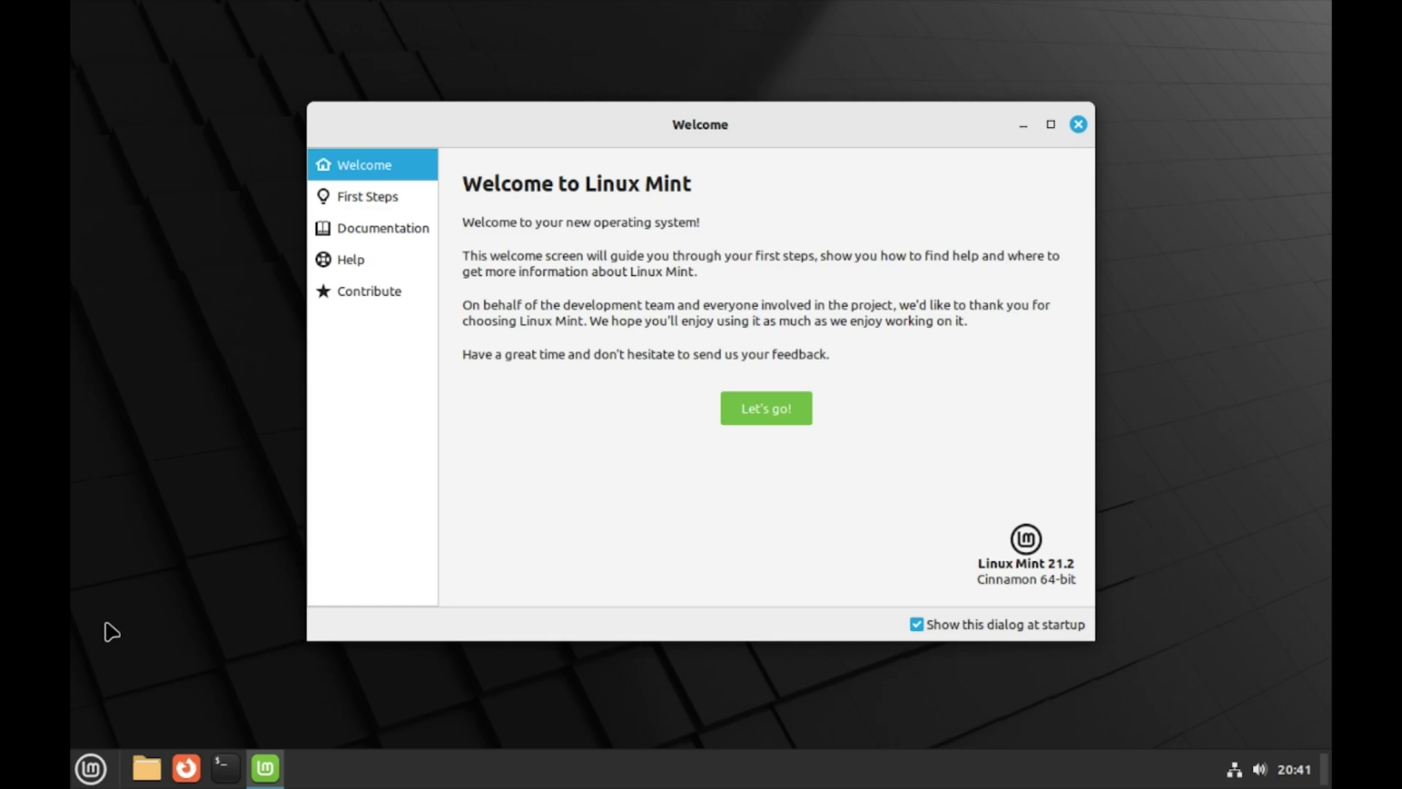
{"action": "left_click", "coordinate": [93, 772]}
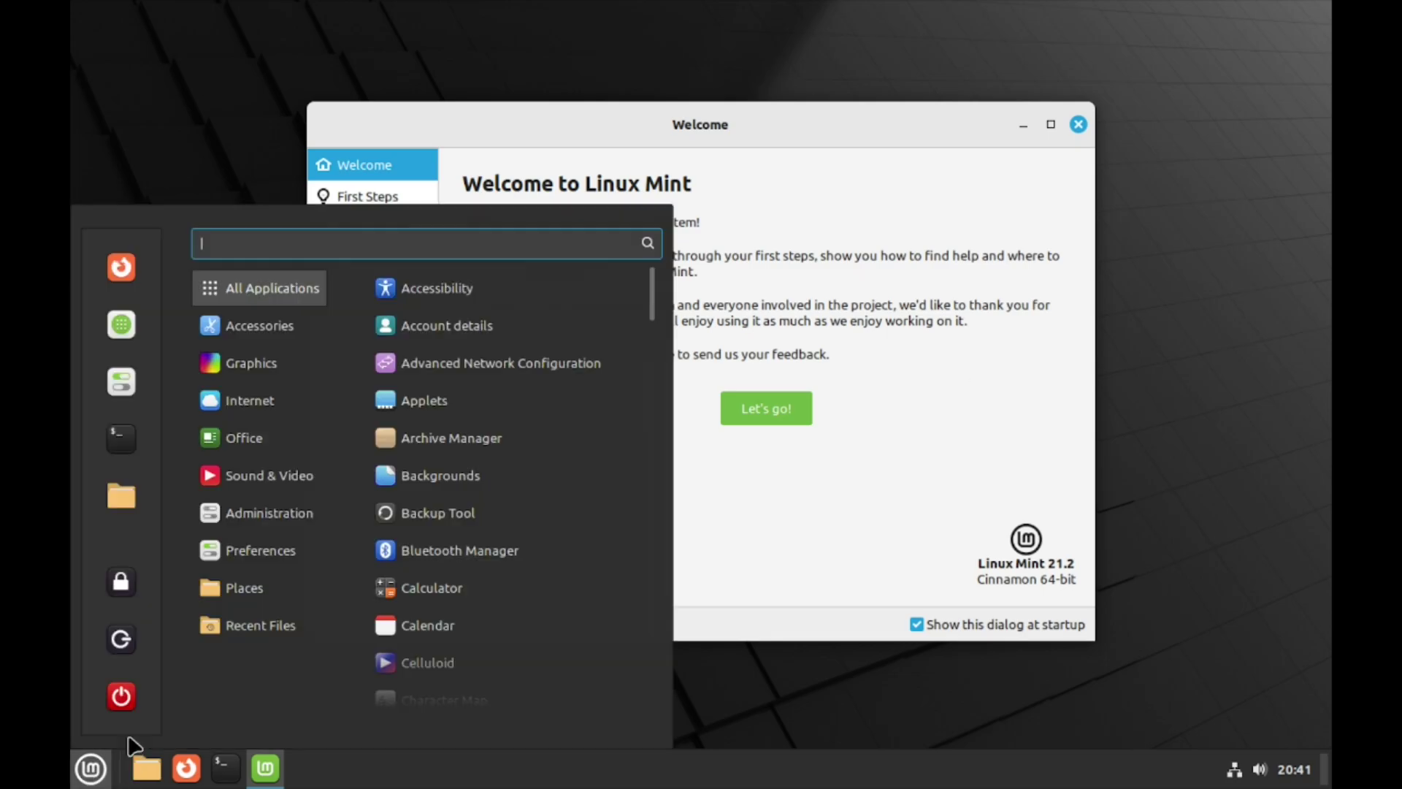